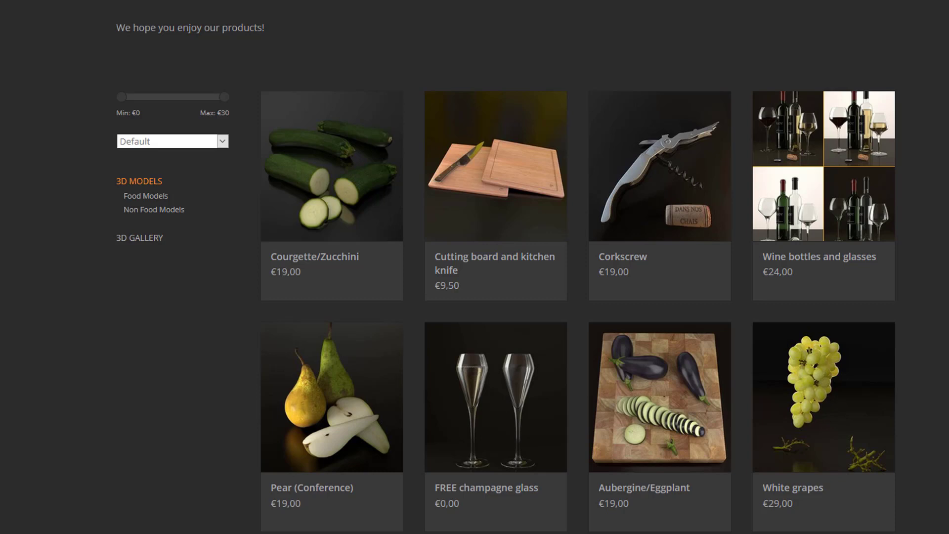
- Scroll down through the CGMOA food models grid and back up to the top
{"action": "scroll", "coordinate": [506, 279], "scroll_direction": "down", "scroll_amount": 2}
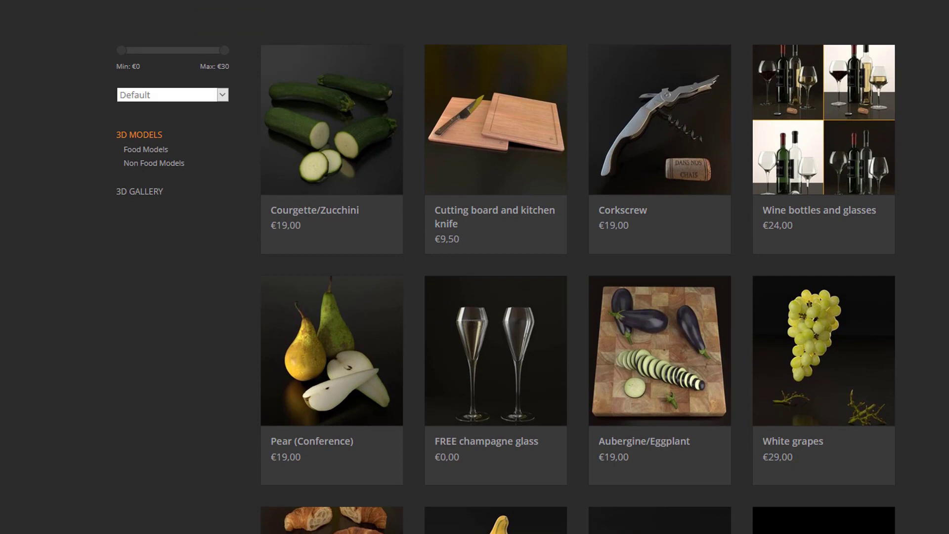
{"action": "scroll", "coordinate": [506, 279], "scroll_direction": "up", "scroll_amount": 1}
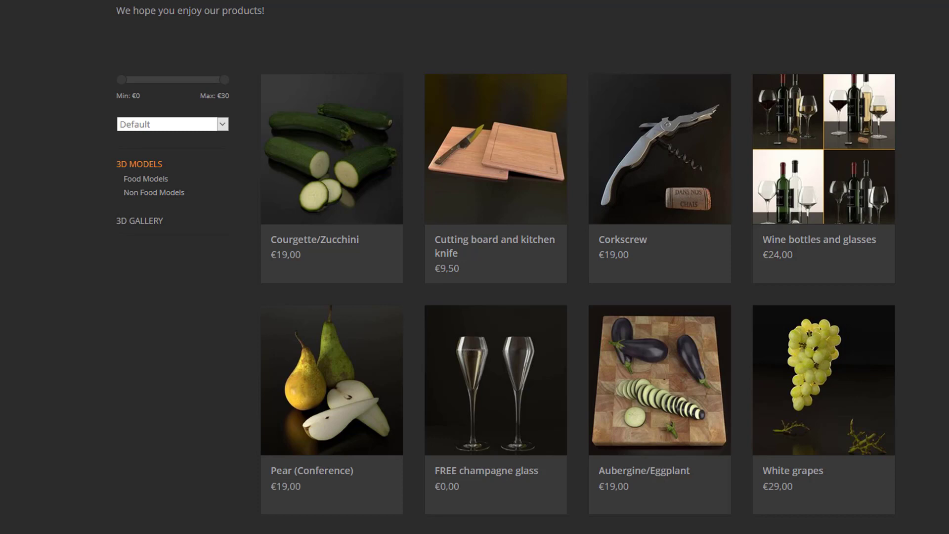
{"action": "scroll", "coordinate": [506, 279], "scroll_direction": "down", "scroll_amount": 6}
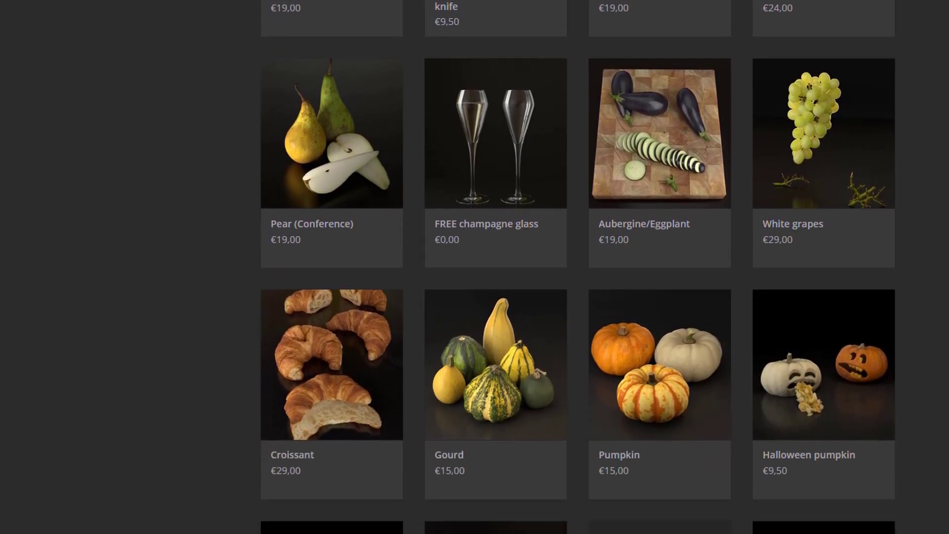
{"action": "scroll", "coordinate": [506, 279], "scroll_direction": "down", "scroll_amount": 3}
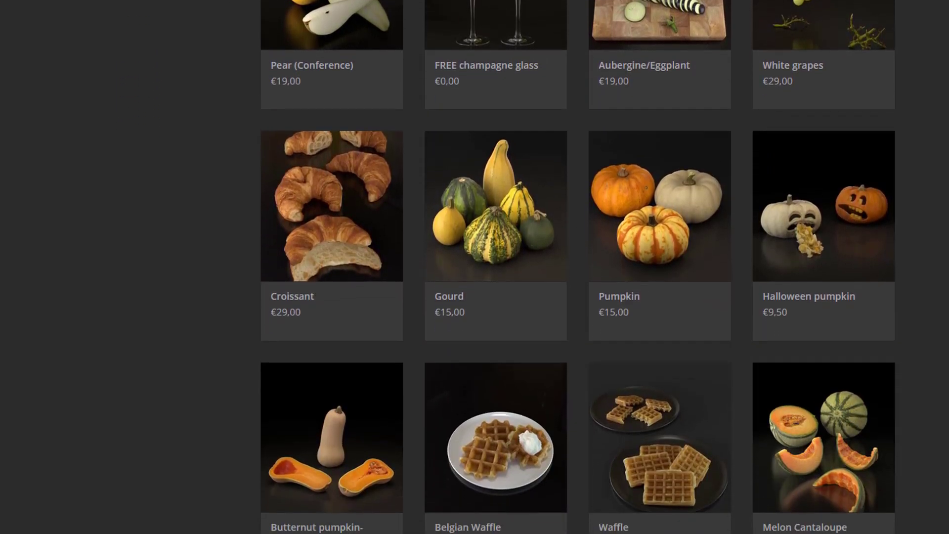
{"action": "scroll", "coordinate": [506, 279], "scroll_direction": "down", "scroll_amount": 3}
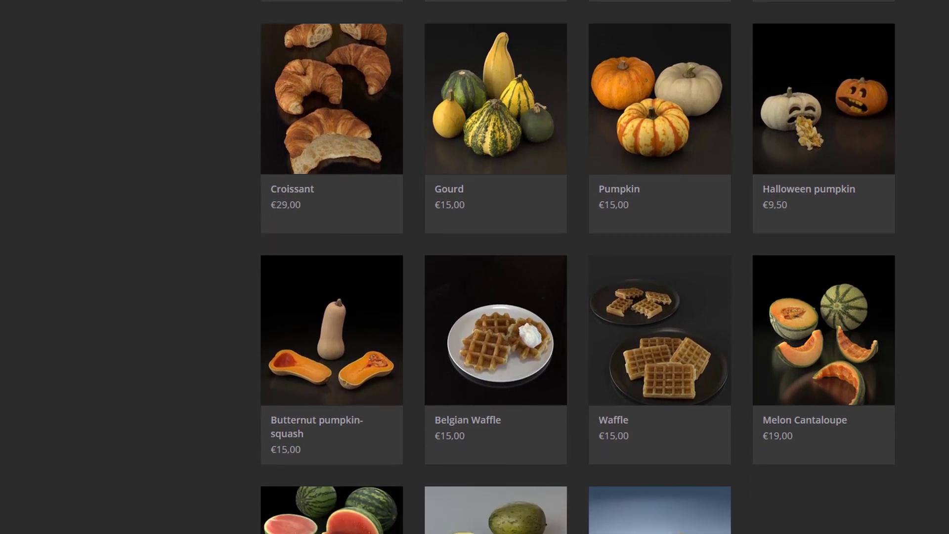
{"action": "scroll", "coordinate": [505, 279], "scroll_direction": "down", "scroll_amount": 3}
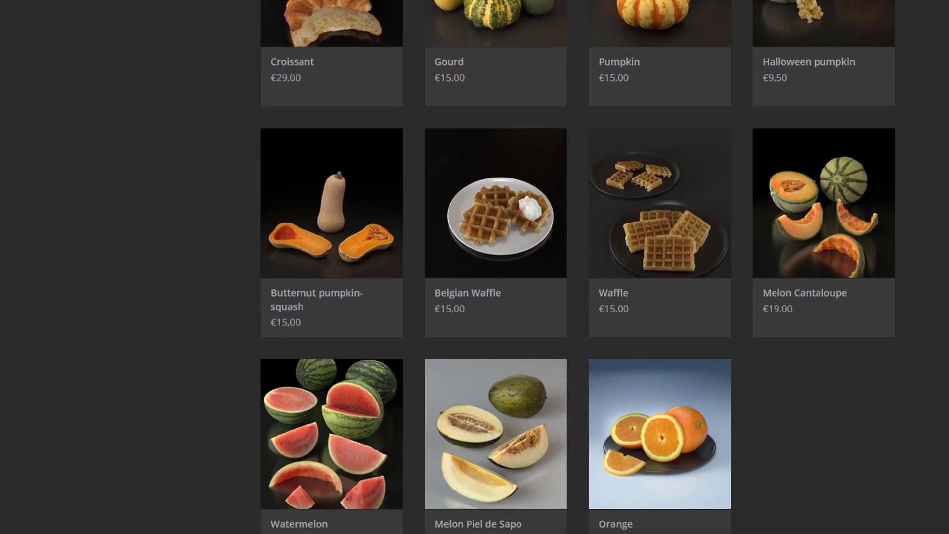
{"action": "scroll", "coordinate": [506, 279], "scroll_direction": "down", "scroll_amount": 1}
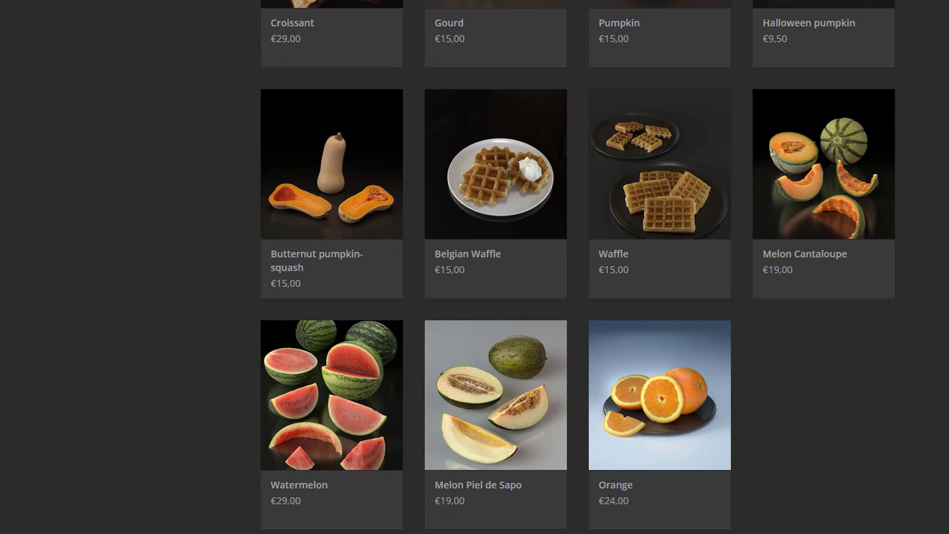
{"action": "scroll", "coordinate": [506, 278], "scroll_direction": "up", "scroll_amount": 10}
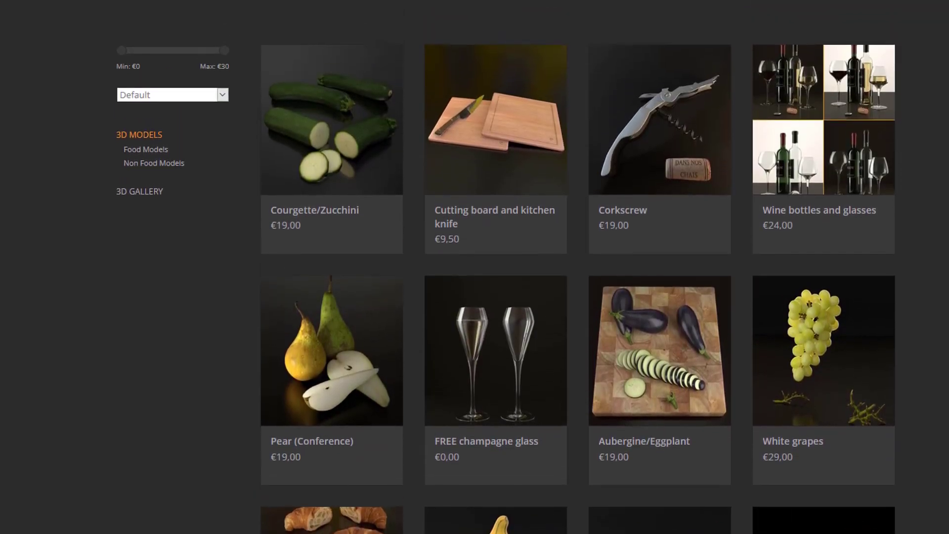
{"action": "scroll", "coordinate": [506, 279], "scroll_direction": "up", "scroll_amount": 1}
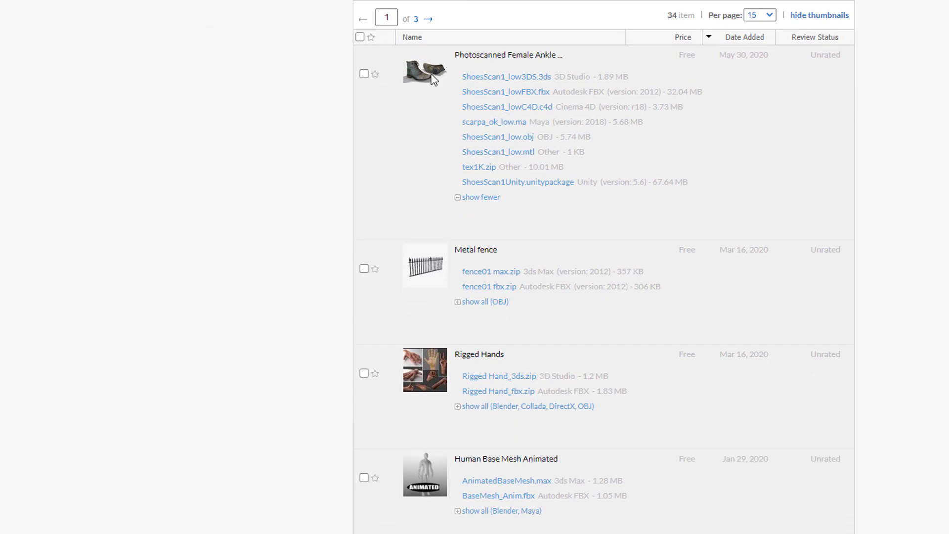
- Open the photoscanned ankle boot's product page from the TurboSquid purchases list
{"action": "left_click", "coordinate": [426, 81]}
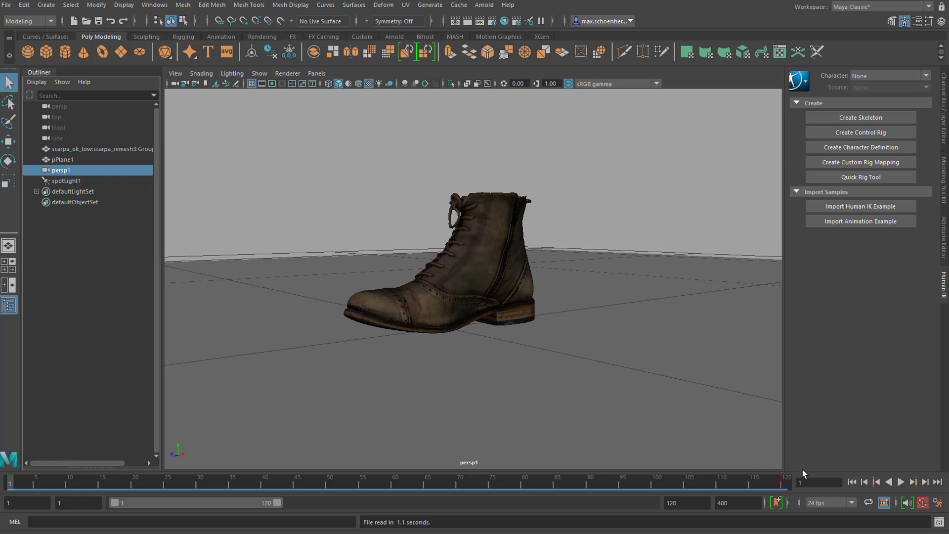
- Enable Auto Key at frame 120, then play persp1's wide-to-close-up move from frame 1
{"action": "left_click", "coordinate": [785, 483]}
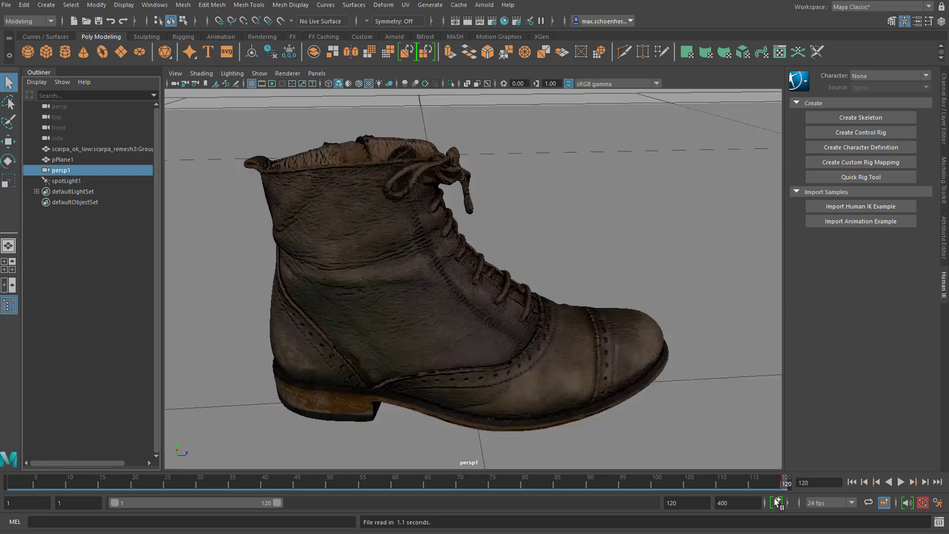
{"action": "left_click", "coordinate": [778, 503]}
{"action": "left_click", "coordinate": [11, 482]}
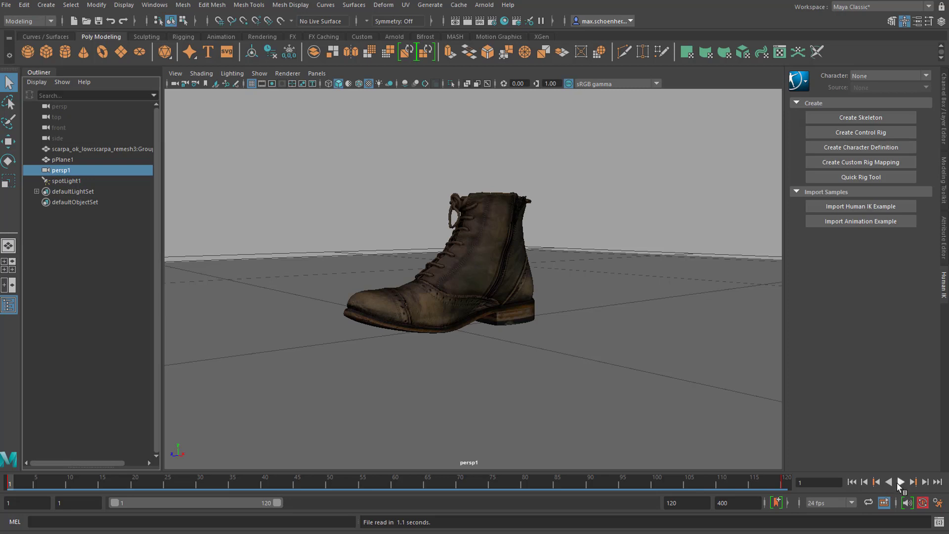
{"action": "left_click", "coordinate": [901, 482]}
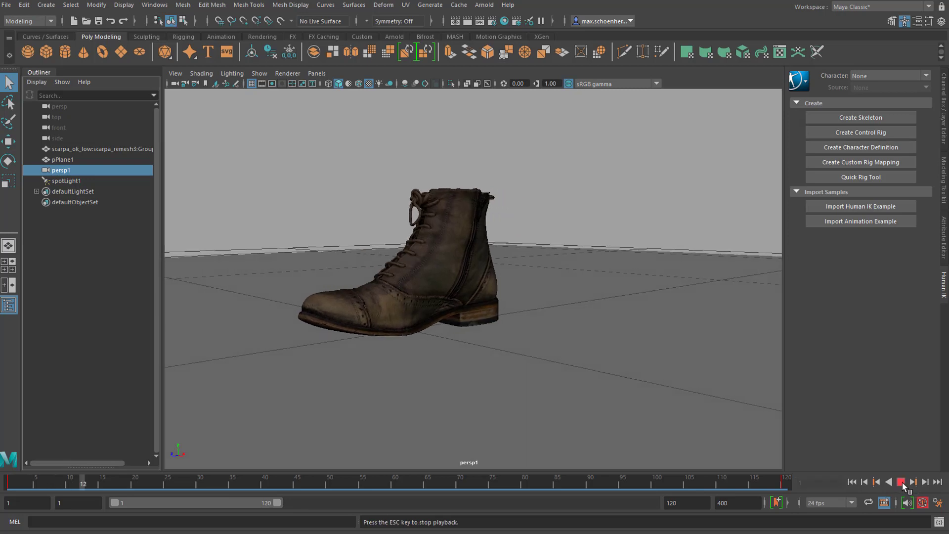
{"action": "left_click", "coordinate": [901, 483]}
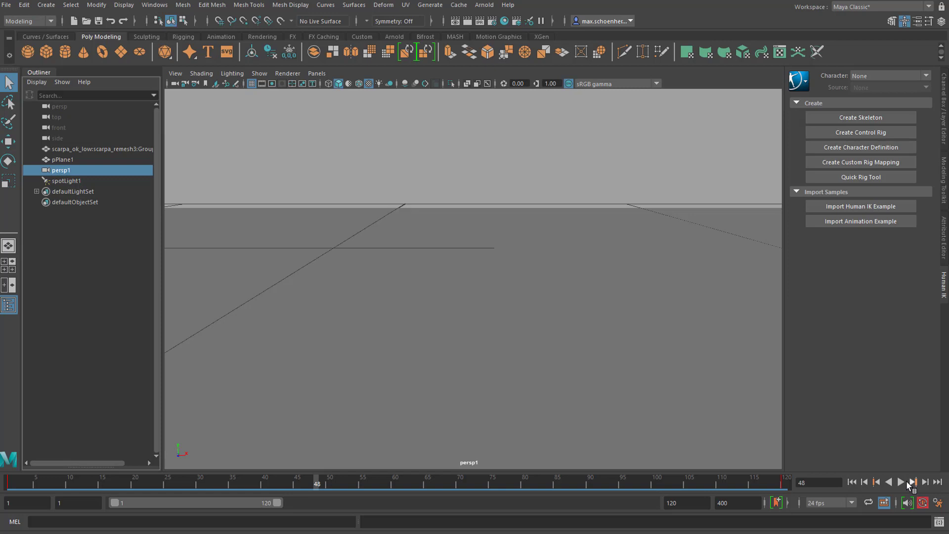
- Maximize the top view and select the persp1 camera in the Outliner
{"action": "left_click", "coordinate": [563, 321]}
{"action": "key", "text": "space"}
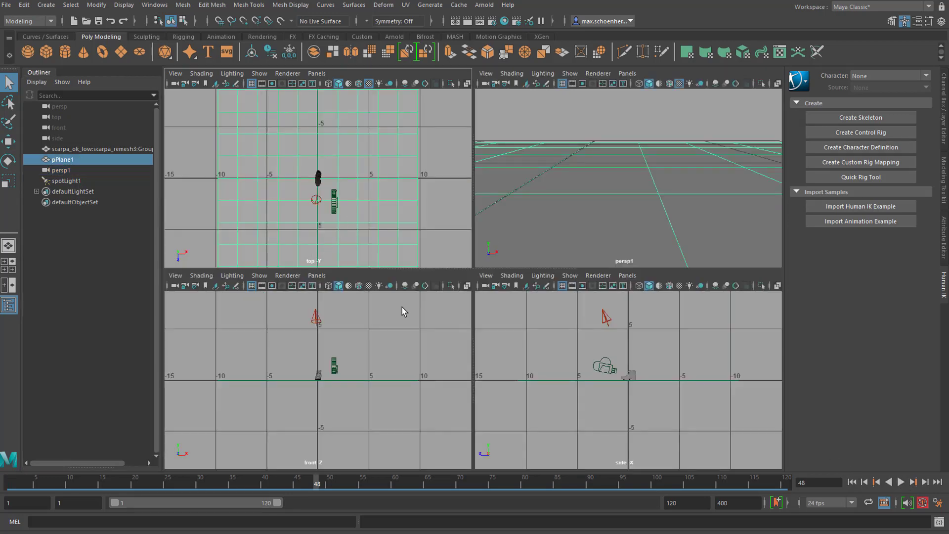
{"action": "key", "text": "space"}
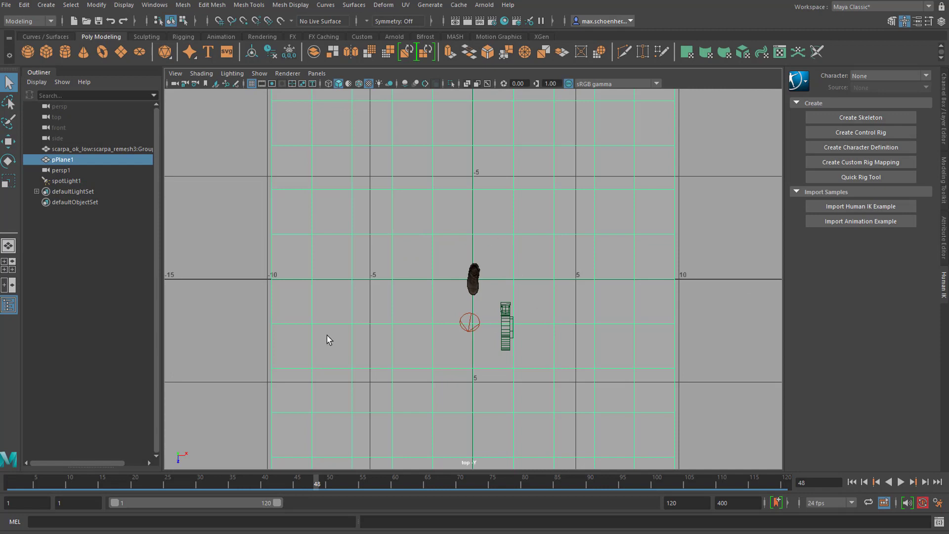
{"action": "left_click", "coordinate": [61, 171]}
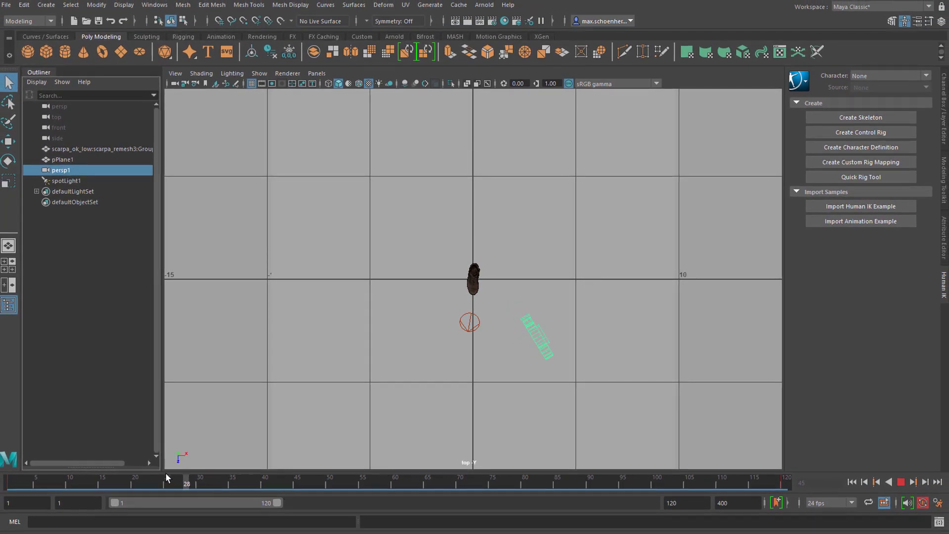
- Scrub the timeline along persp1's path around the boot, stopping at frame 66
{"action": "left_click_drag", "start_coordinate": [166, 473], "coordinate": [768, 515]}
{"action": "left_click_drag", "start_coordinate": [788, 514], "coordinate": [441, 501]}
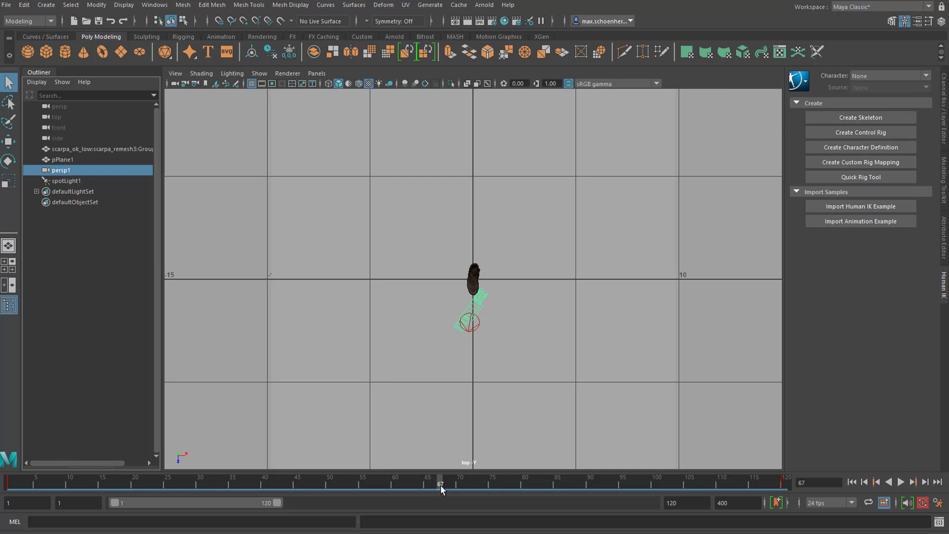
{"action": "left_click_drag", "start_coordinate": [440, 487], "coordinate": [432, 487]}
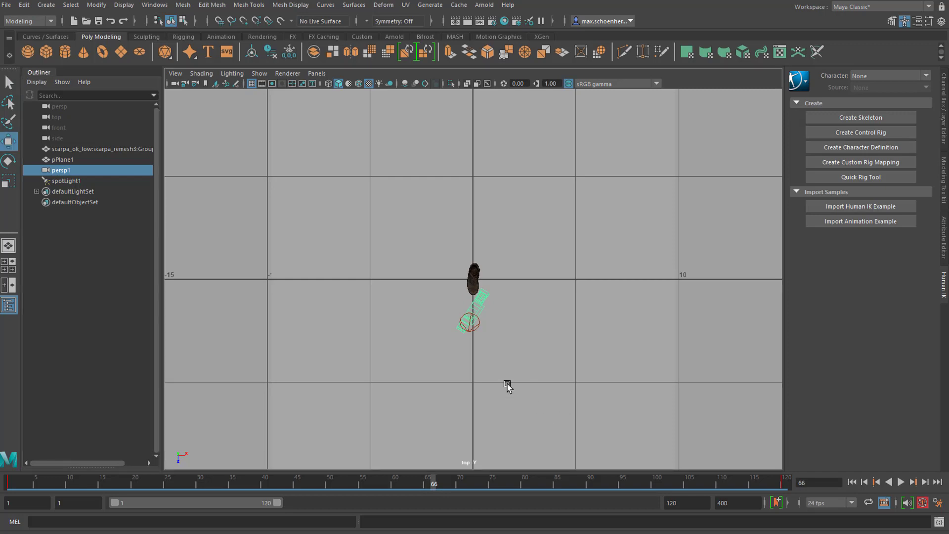
- Pull persp1 back from the boot and rotate it to face the boot
{"action": "key", "text": "w"}
{"action": "left_click_drag", "start_coordinate": [478, 350], "coordinate": [467, 392]}
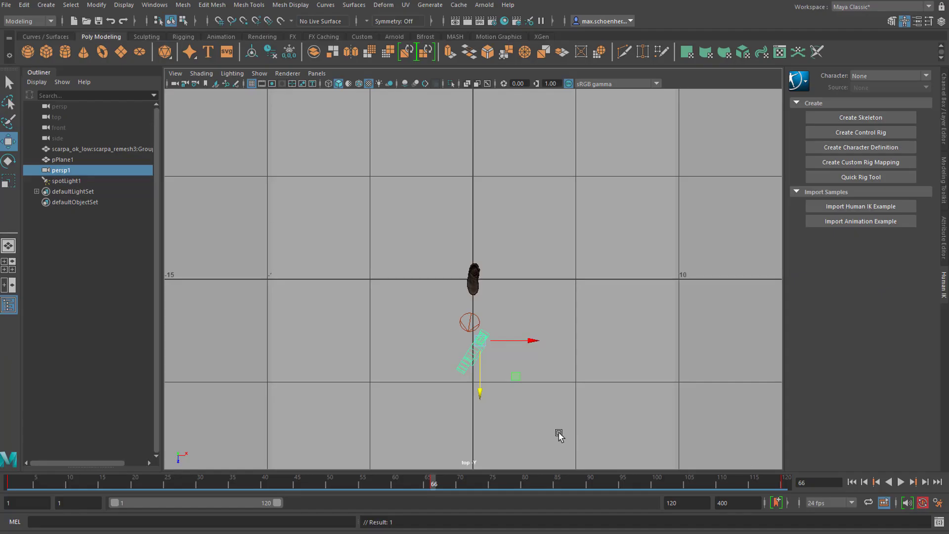
{"action": "key", "text": "e"}
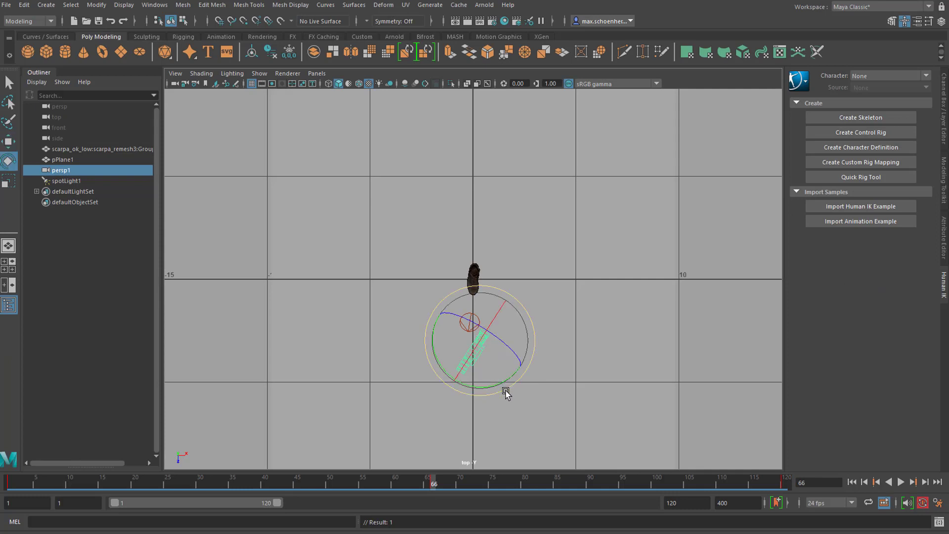
{"action": "left_click_drag", "start_coordinate": [497, 385], "coordinate": [526, 368]}
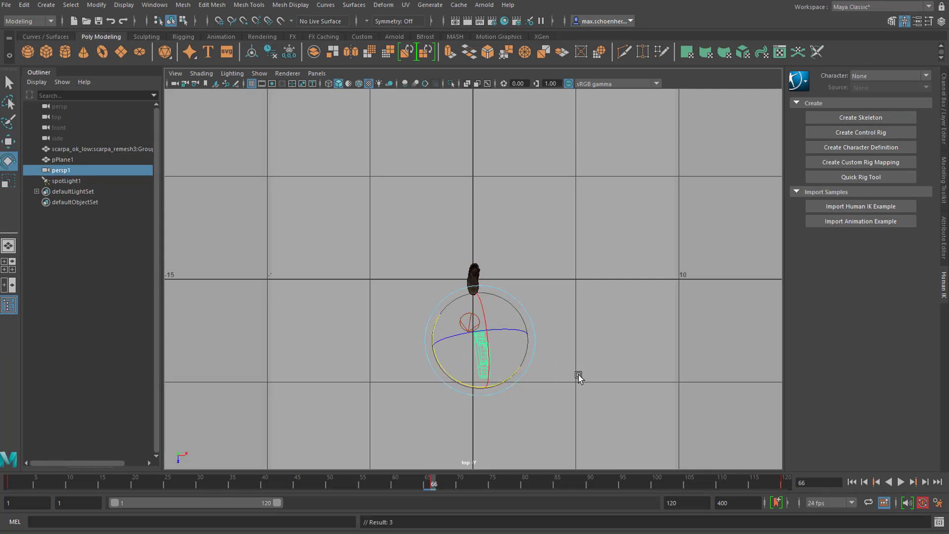
- Check the camera framing and tilt persp1 to frame the boot's laced front
{"action": "key", "text": "space"}
{"action": "key", "text": "space"}
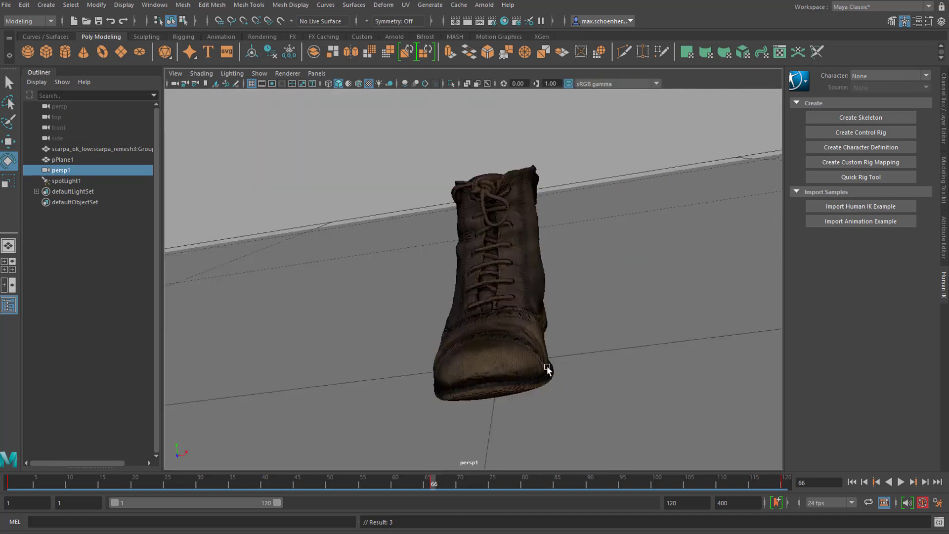
{"action": "key", "text": "space"}
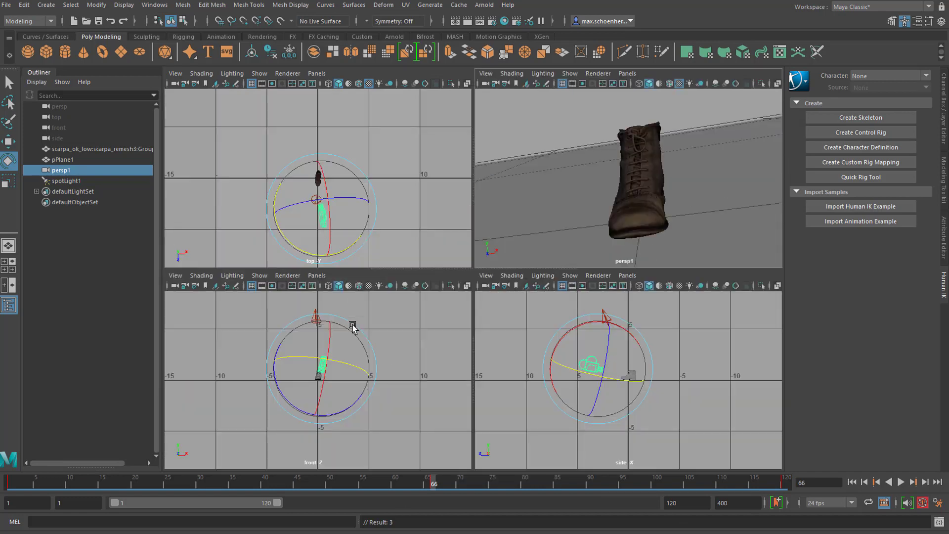
{"action": "left_click_drag", "start_coordinate": [282, 343], "coordinate": [276, 350]}
{"action": "key", "text": "space"}
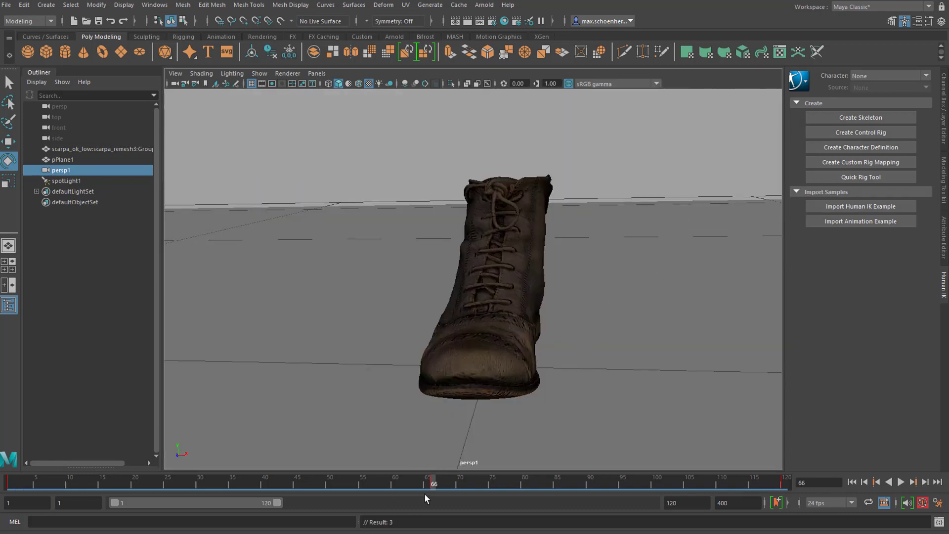
- Play back the revised persp1 orbit twice, stopping at frame 70, then open Windows > Animation Editors
{"action": "key", "text": "alt+v"}
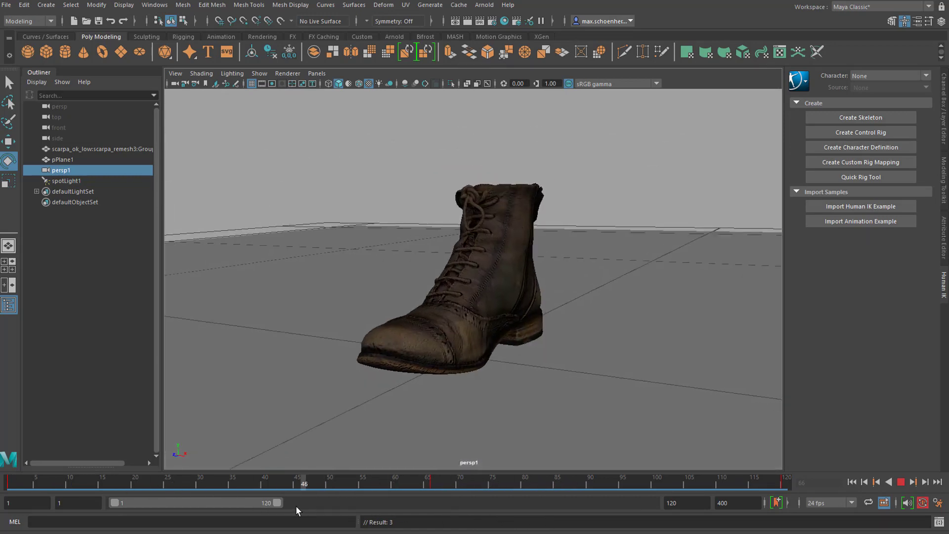
{"action": "key", "text": "alt+v"}
{"action": "key", "text": "alt+shift+v"}
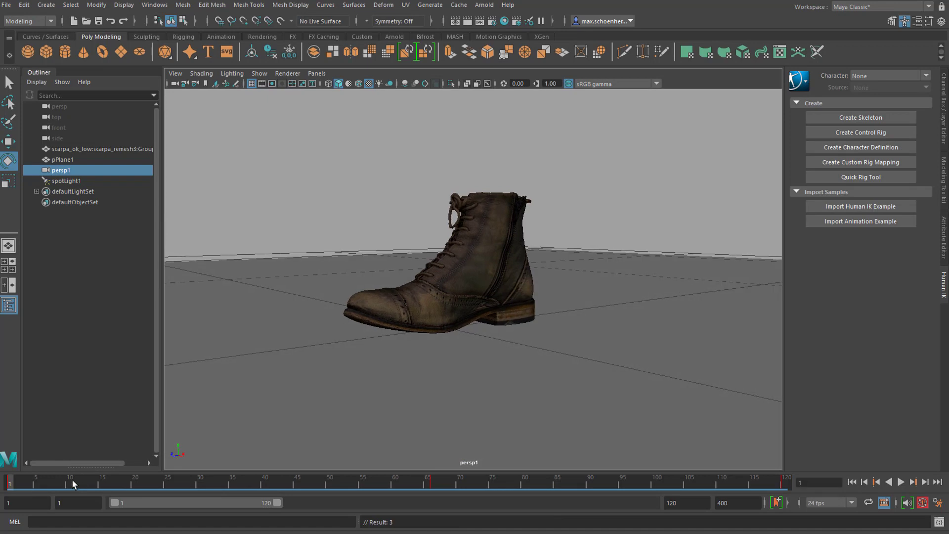
{"action": "left_click", "coordinate": [902, 483]}
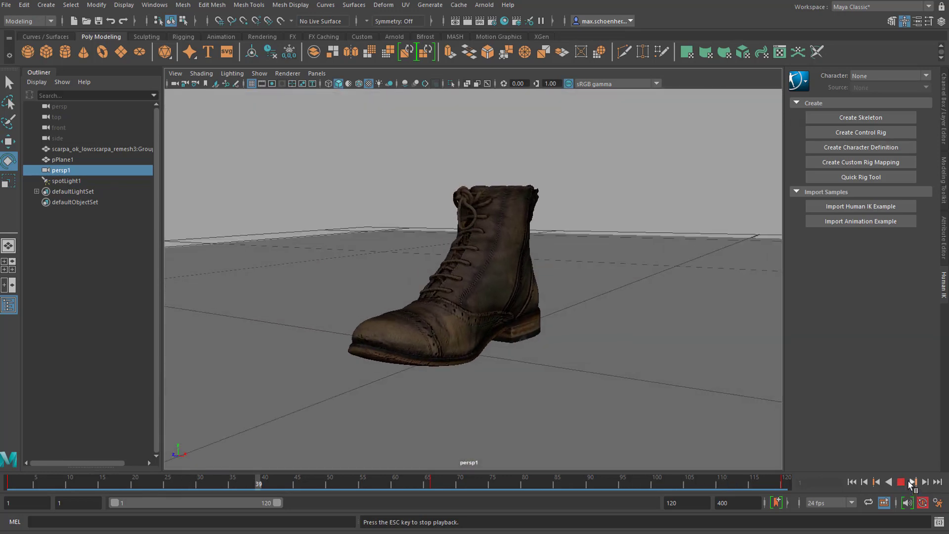
{"action": "left_click", "coordinate": [901, 482]}
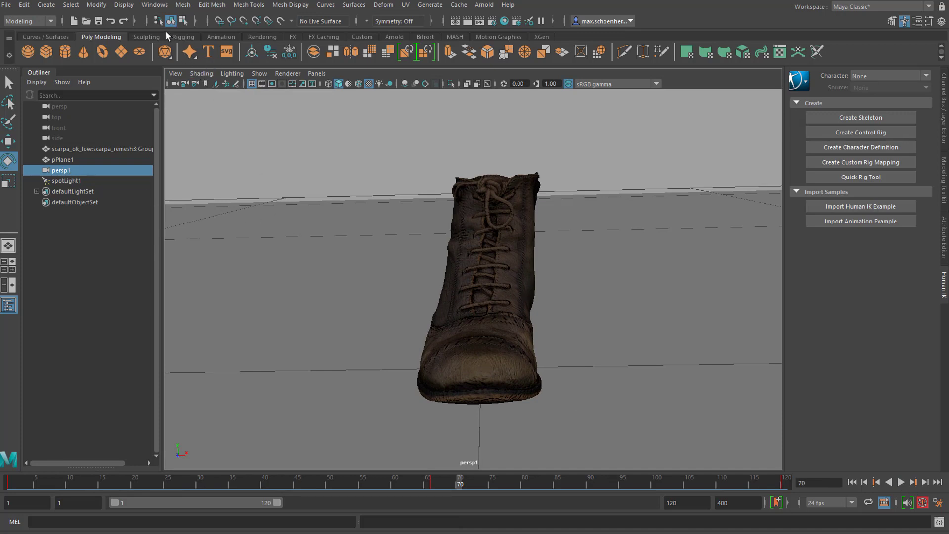
{"action": "left_click", "coordinate": [155, 5]}
{"action": "mouse_move", "coordinate": [193, 64]}
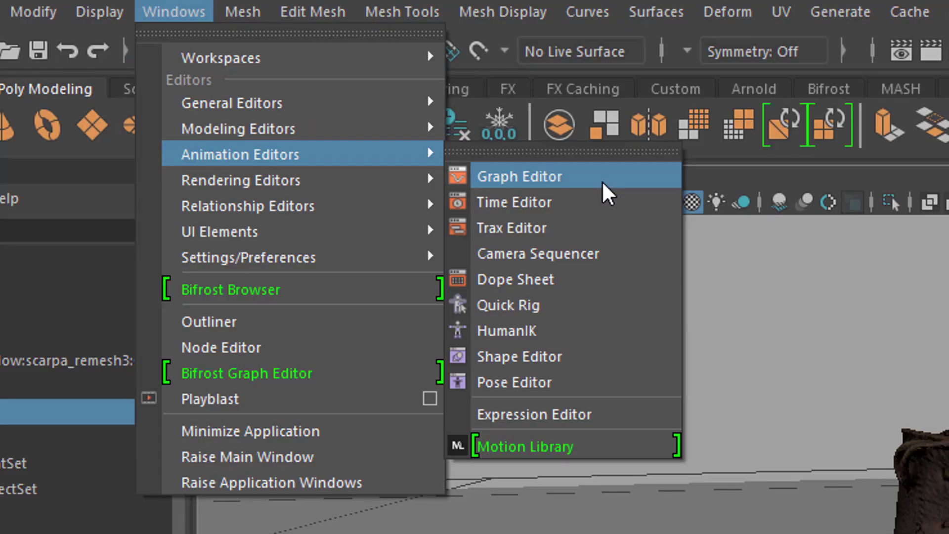
- Open the Graph Editor beside the boot and view persp1's Translate X, Y and Z curves in turn
{"action": "left_click", "coordinate": [604, 186]}
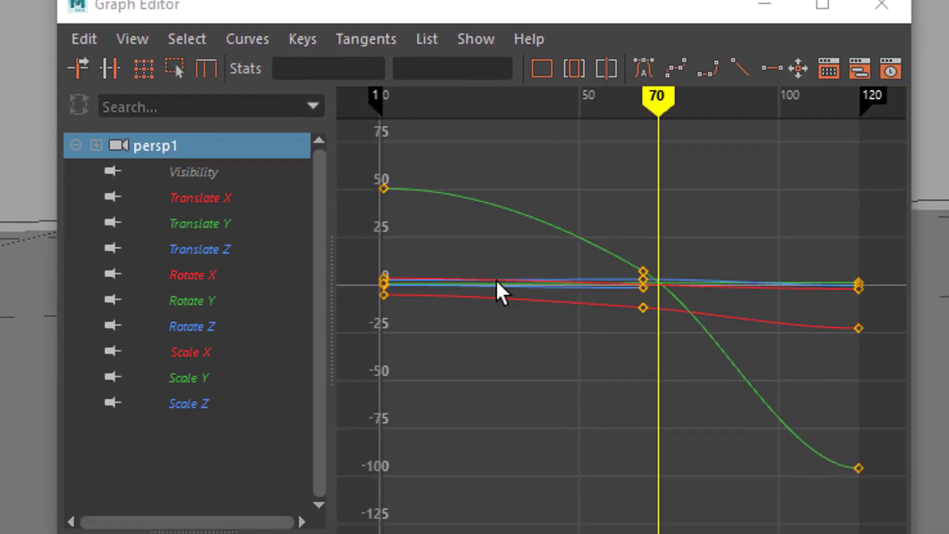
{"action": "left_click_drag", "start_coordinate": [620, 23], "coordinate": [282, 2]}
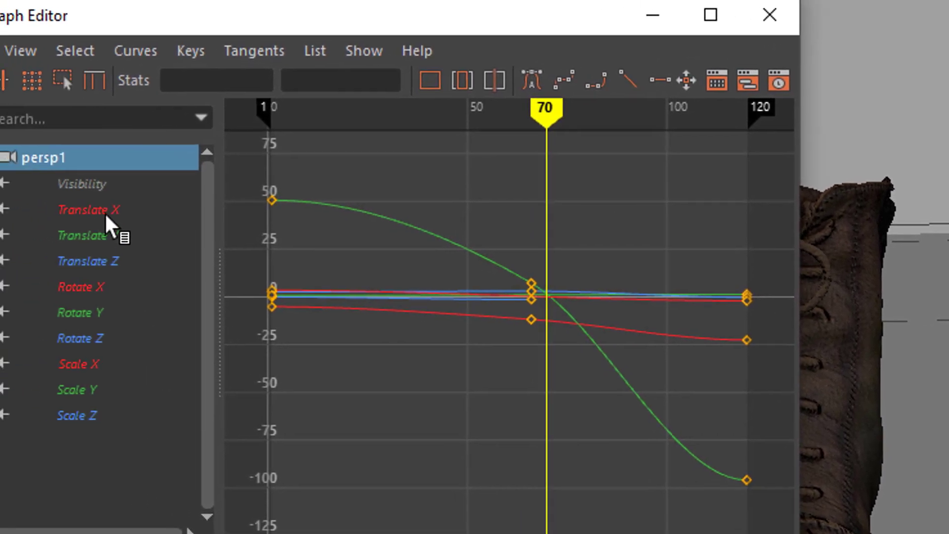
{"action": "left_click", "coordinate": [110, 227]}
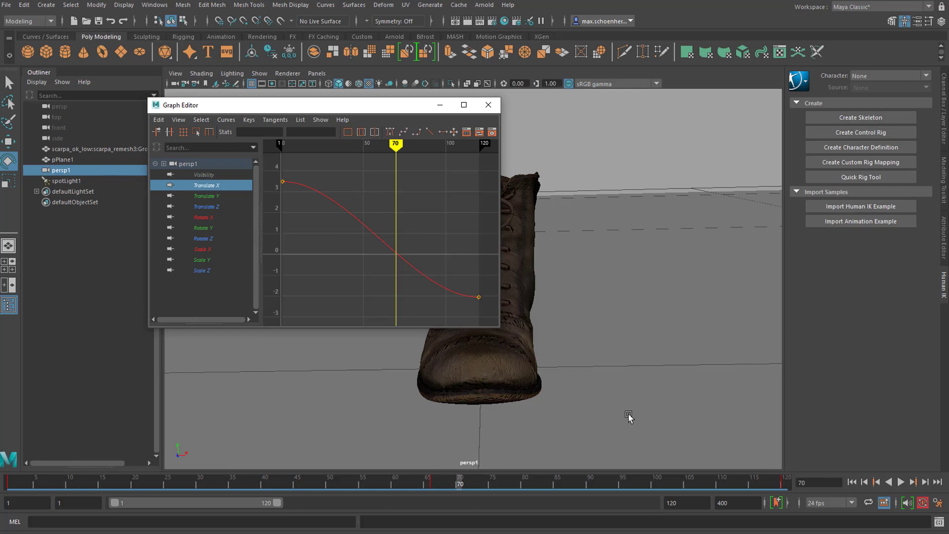
{"action": "left_click", "coordinate": [214, 196]}
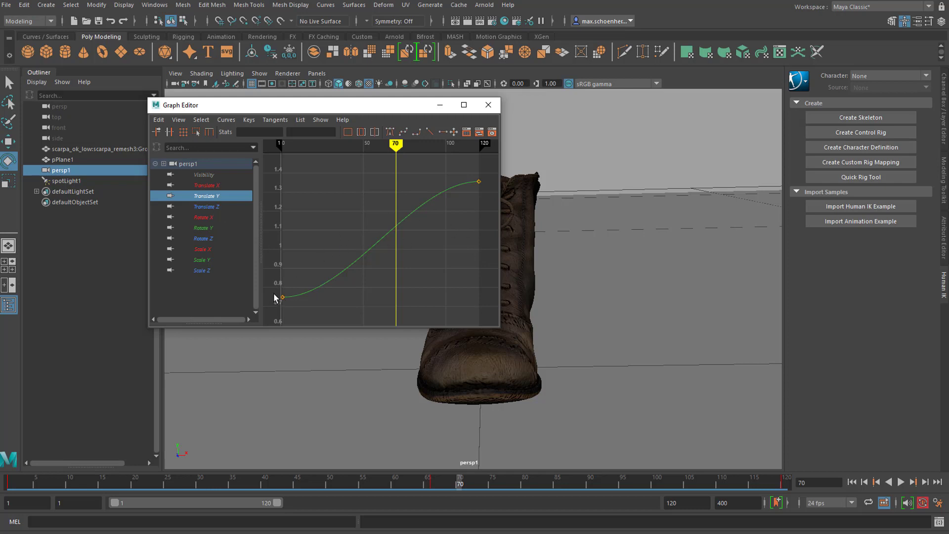
{"action": "left_click", "coordinate": [208, 206]}
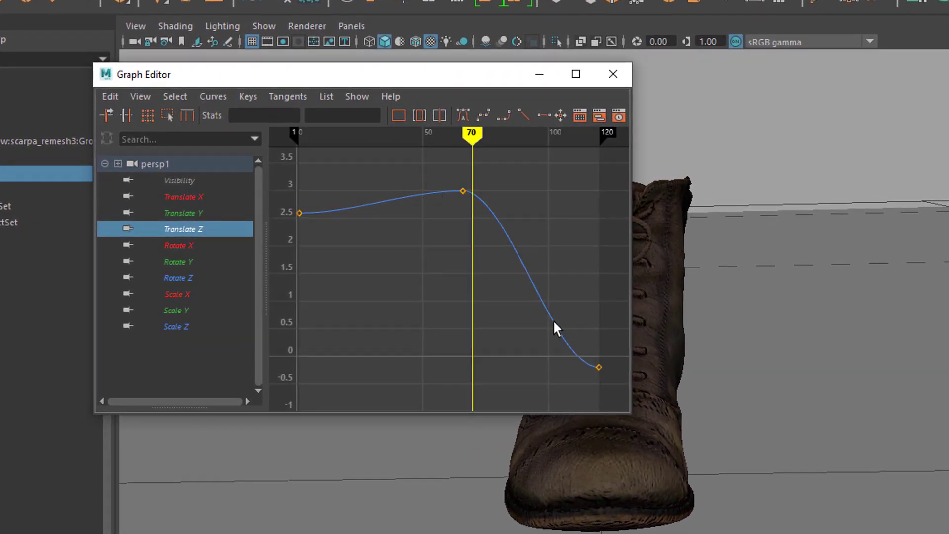
- Move persp1's frame-70 Translate Z key down to 2.594 at frame 36, then close the Graph Editor
{"action": "left_click_drag", "start_coordinate": [467, 184], "coordinate": [472, 213]}
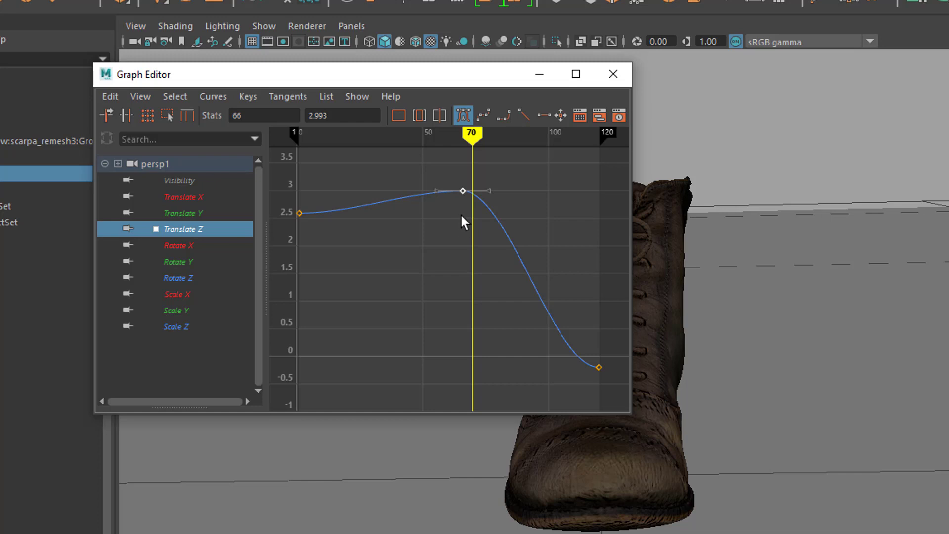
{"action": "middle_click_drag", "start_coordinate": [462, 206], "coordinate": [464, 239], "text": "shift"}
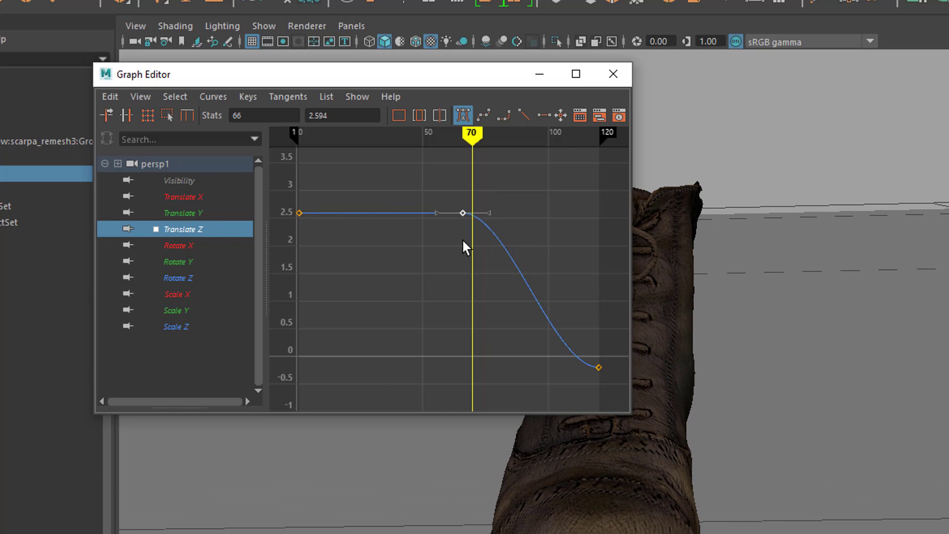
{"action": "key", "text": "alt+shift+v"}
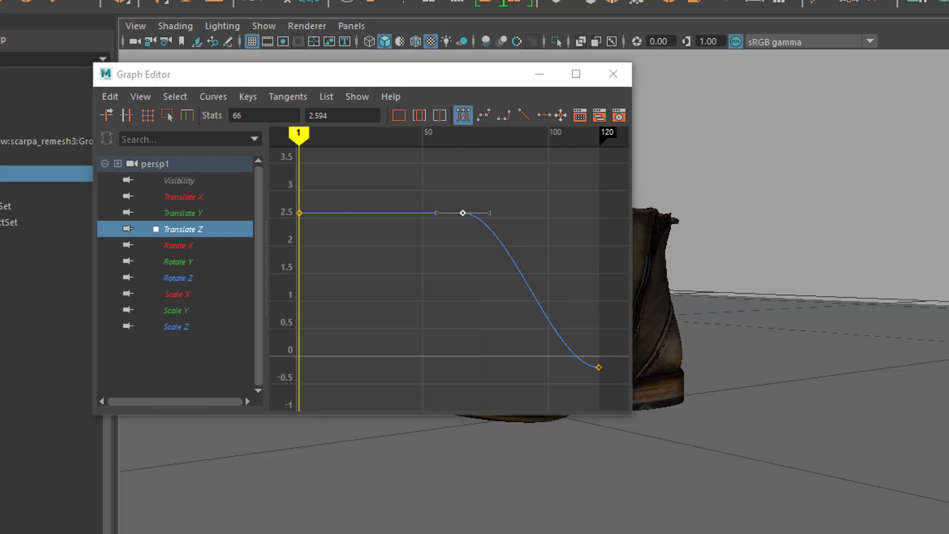
{"action": "key", "text": "alt+v"}
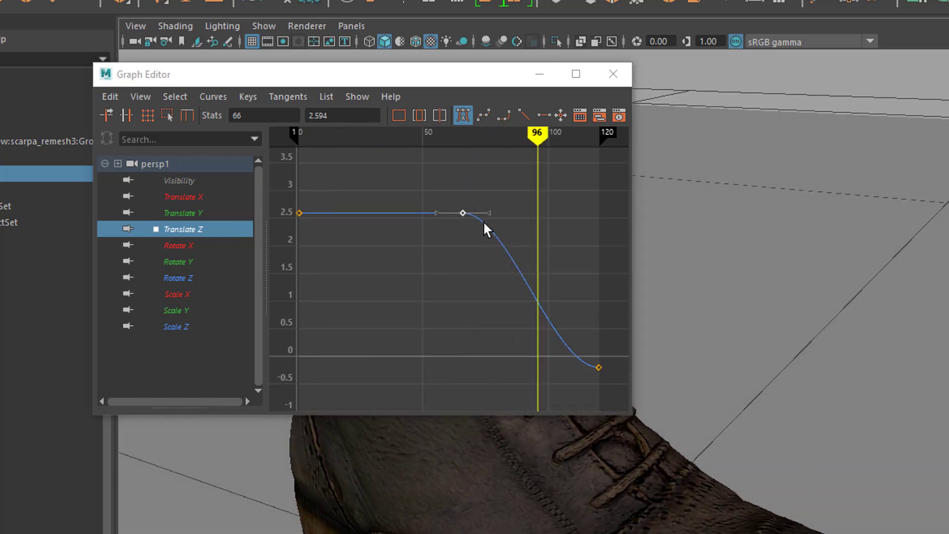
{"action": "middle_click_drag", "start_coordinate": [482, 210], "coordinate": [426, 235], "text": "shift"}
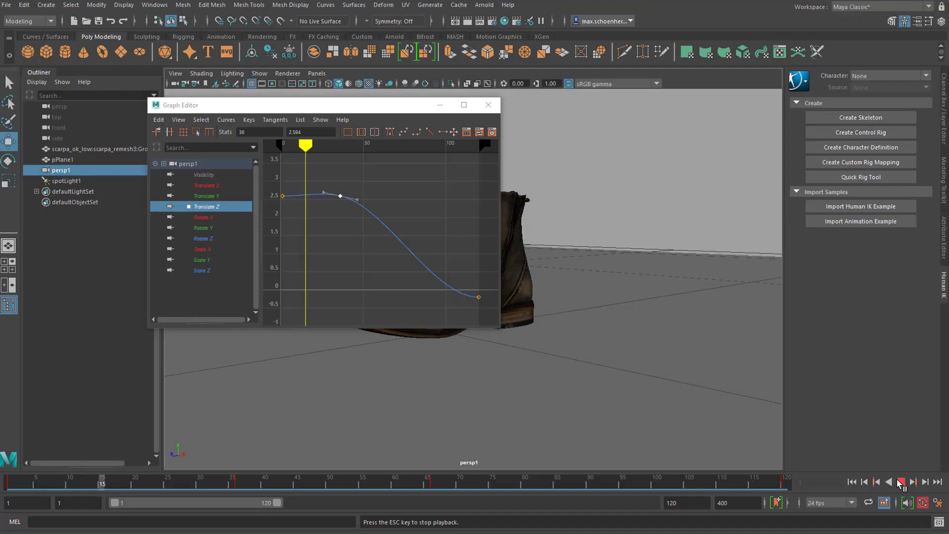
{"action": "left_click", "coordinate": [901, 482]}
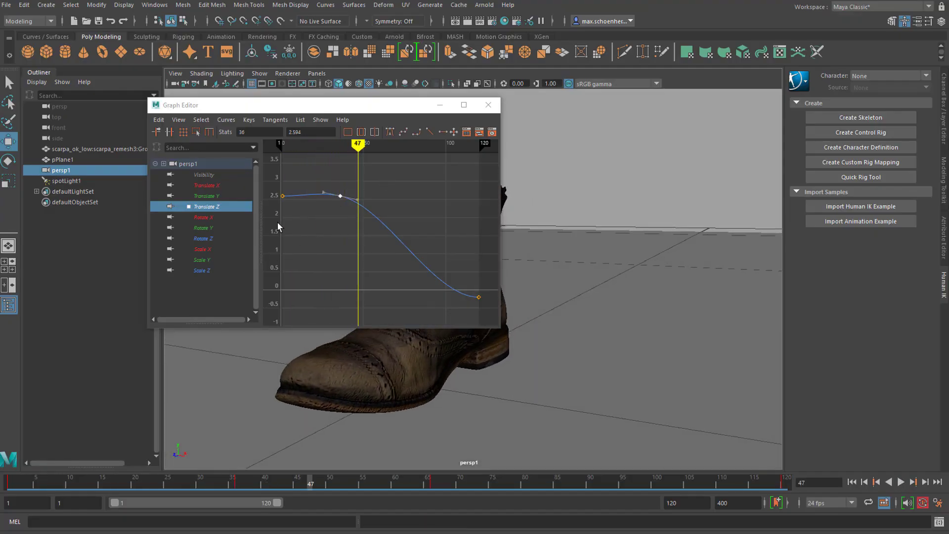
{"action": "left_click", "coordinate": [484, 107]}
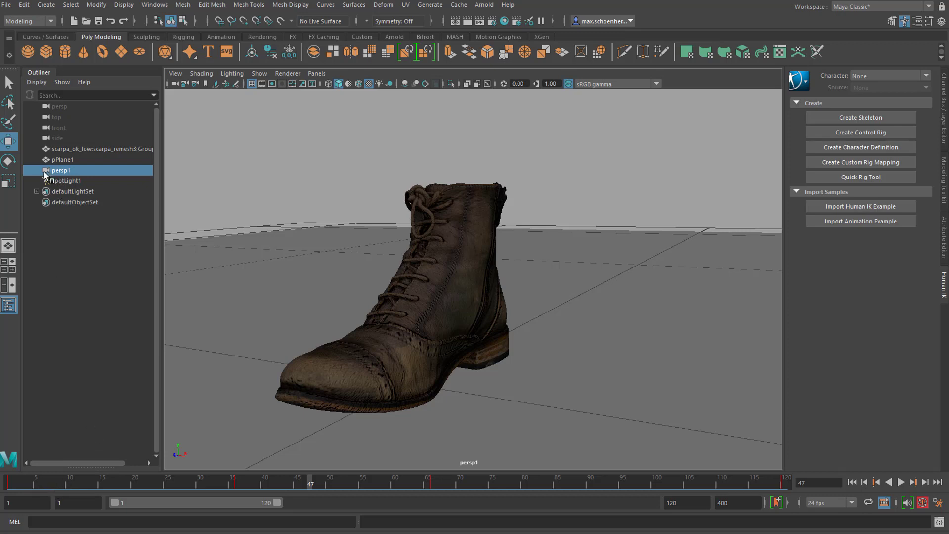
- Show persp1's Transform Attributes at frame 47 in the Attribute Editor via Ctrl+A
{"action": "left_click_drag", "start_coordinate": [43, 171], "coordinate": [58, 171]}
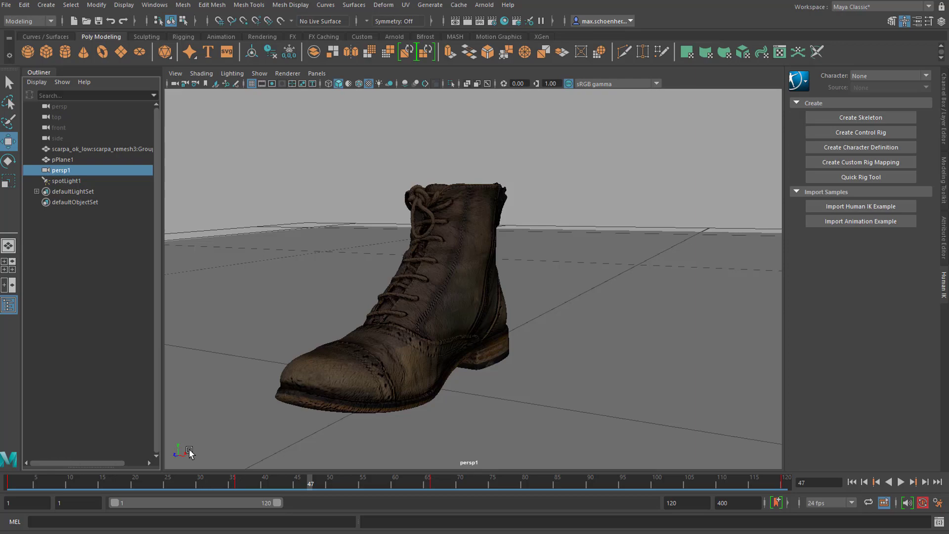
{"action": "key", "text": "ctrl+a"}
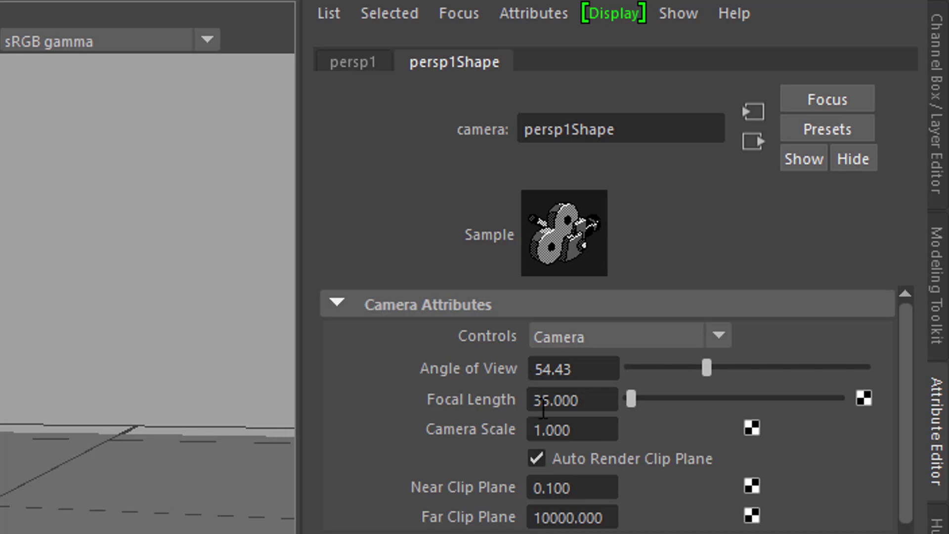
{"action": "left_click", "coordinate": [362, 66]}
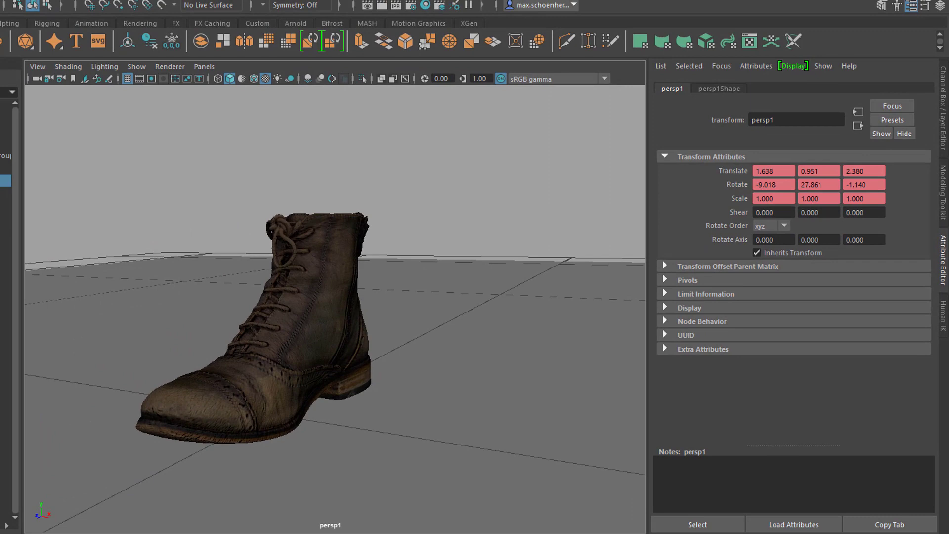
{"action": "left_click", "coordinate": [24, 4]}
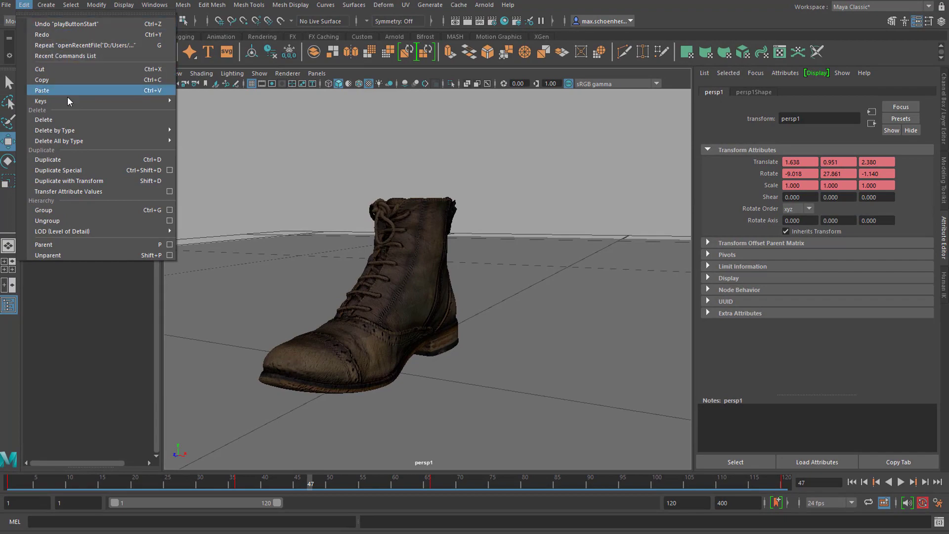
- Delete all static channels via Edit > Delete All by Type, unkeying persp1's Scale
{"action": "mouse_move", "coordinate": [71, 143]}
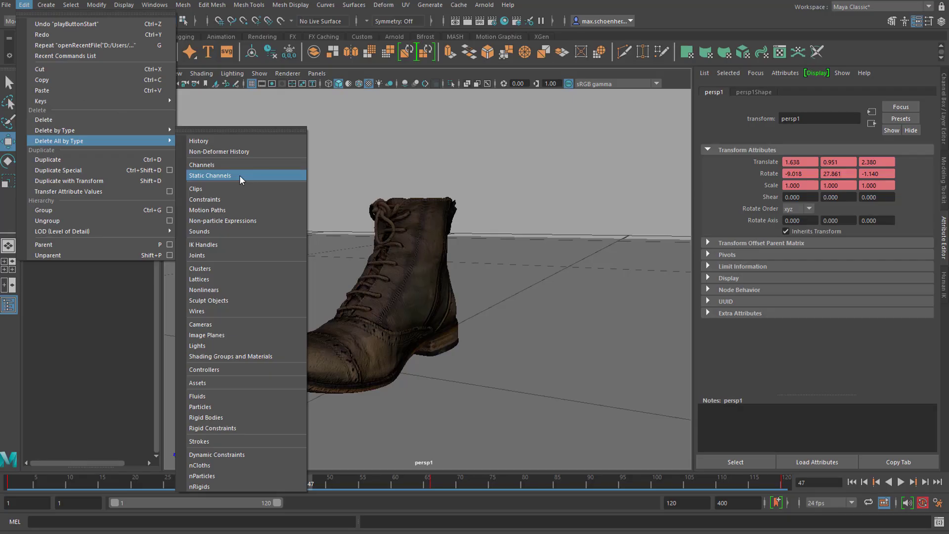
{"action": "left_click", "coordinate": [239, 175]}
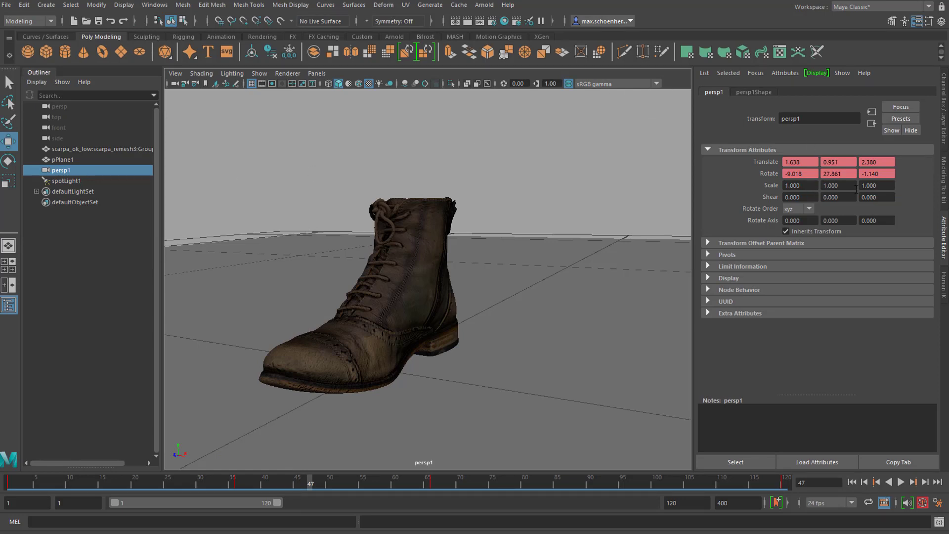
- Break the animation connections on persp1's Rotate X, Y and Z, leaving Translate keyed
{"action": "right_click", "coordinate": [803, 174]}
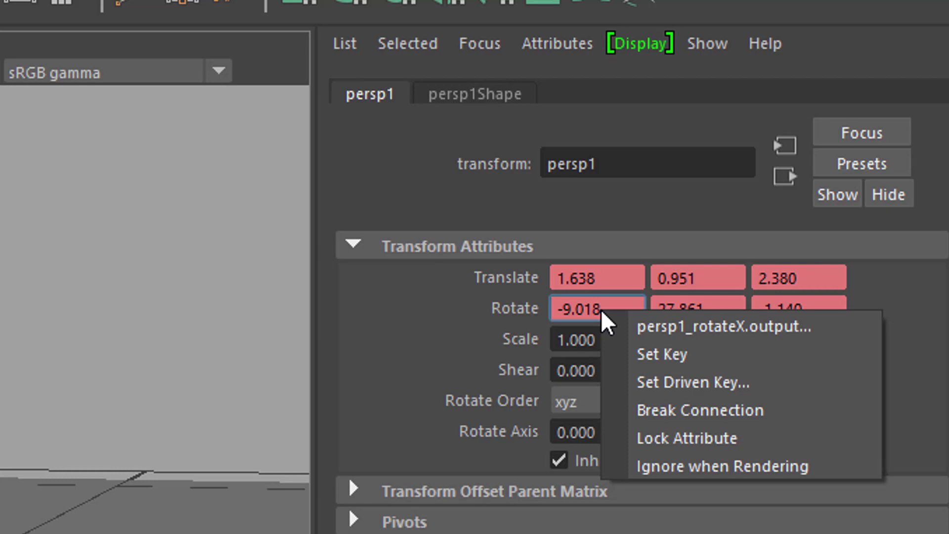
{"action": "left_click", "coordinate": [694, 413]}
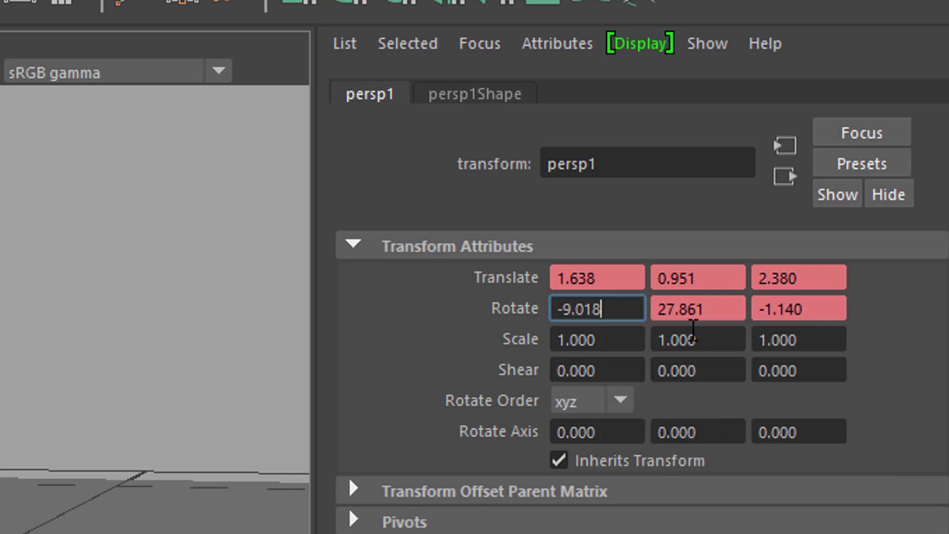
{"action": "right_click", "coordinate": [699, 311]}
{"action": "left_click", "coordinate": [772, 411]}
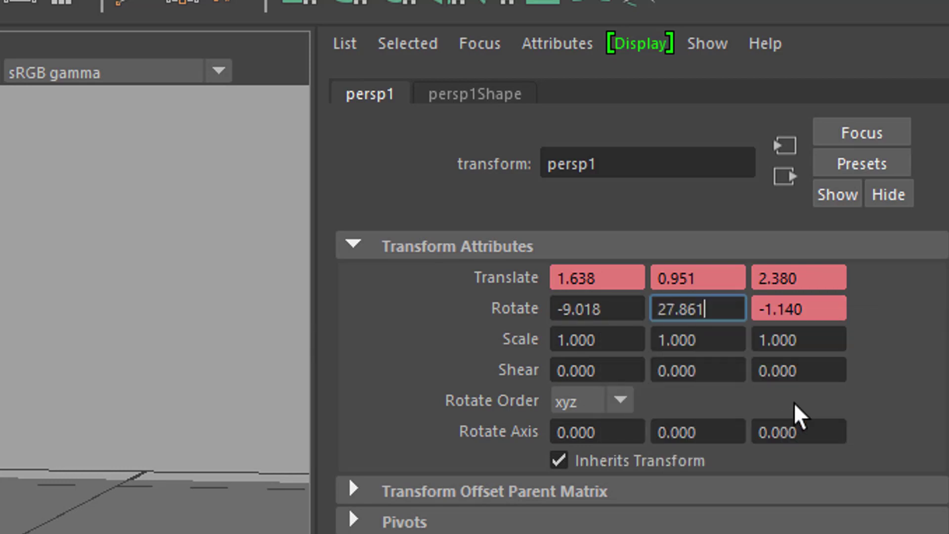
{"action": "right_click", "coordinate": [806, 313]}
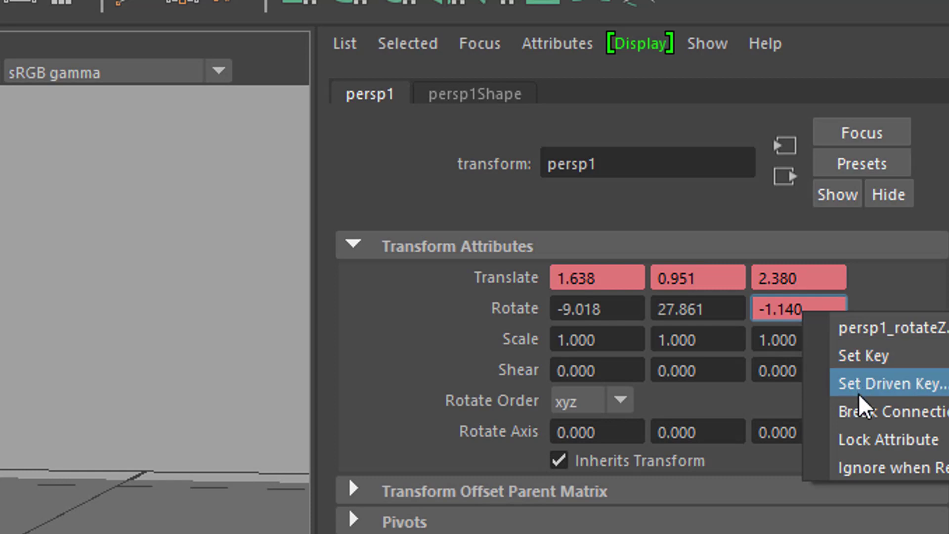
{"action": "left_click", "coordinate": [862, 412]}
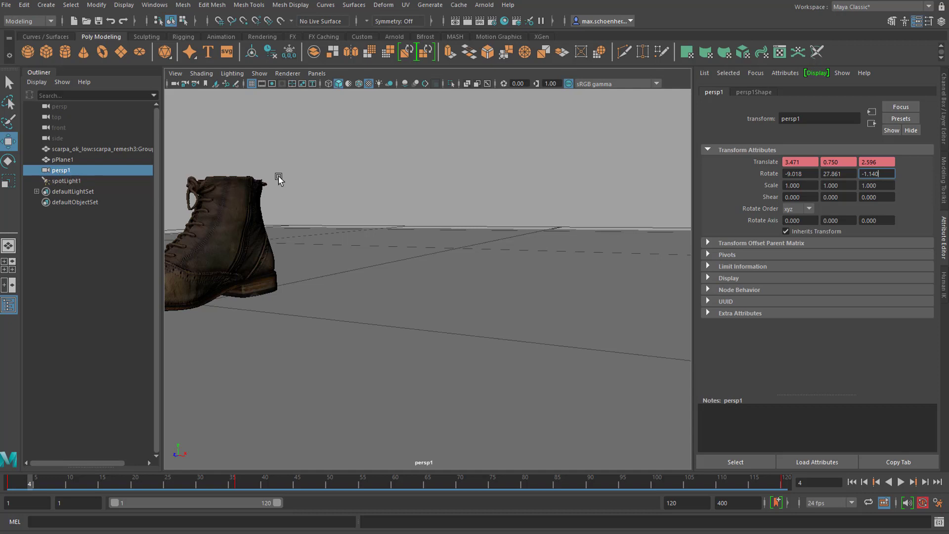
- Set persp1Shape's camera Controls to Camera and Aim, creating persp1_group with an aim target
{"action": "left_click", "coordinate": [757, 92]}
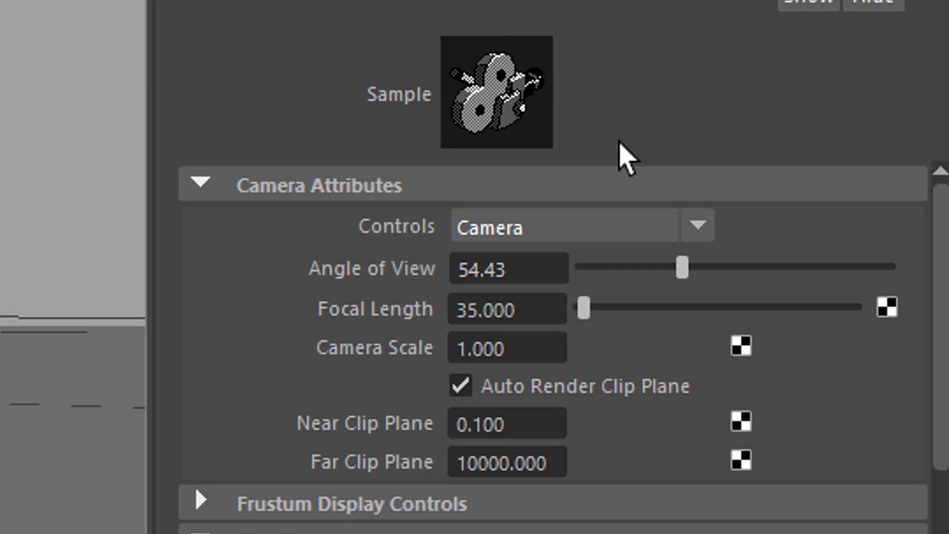
{"action": "left_click", "coordinate": [704, 228]}
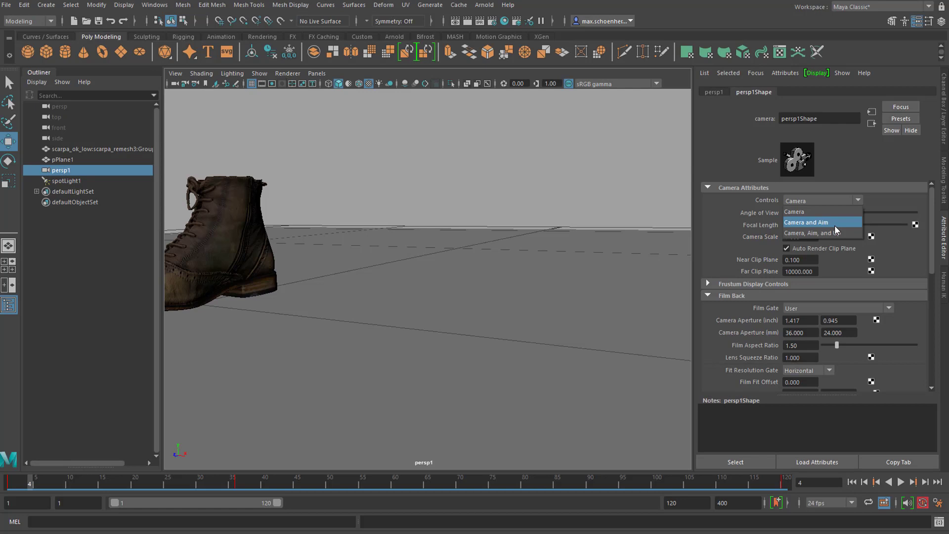
{"action": "left_click", "coordinate": [836, 225]}
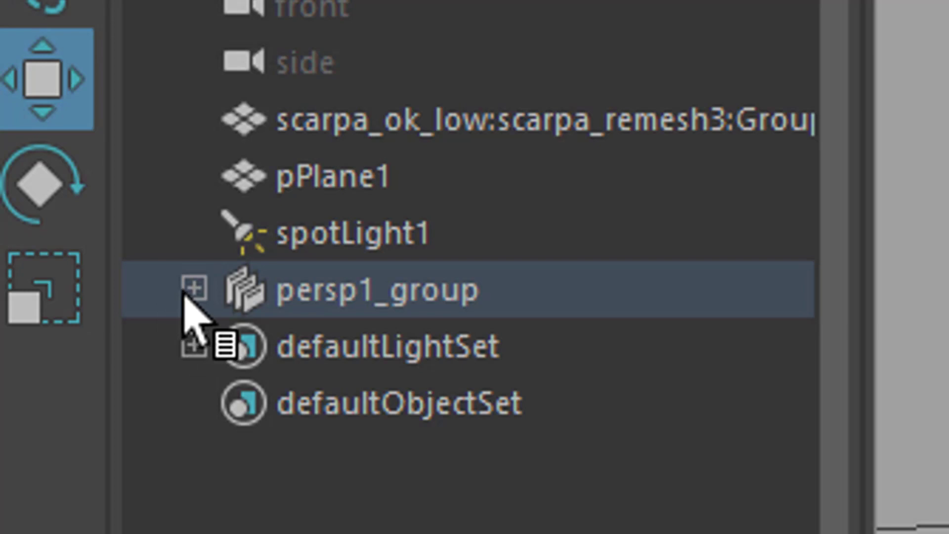
- Move persp1_aim onto the boot and raise it slightly, then maximize the perspective view
{"action": "left_click", "coordinate": [37, 181]}
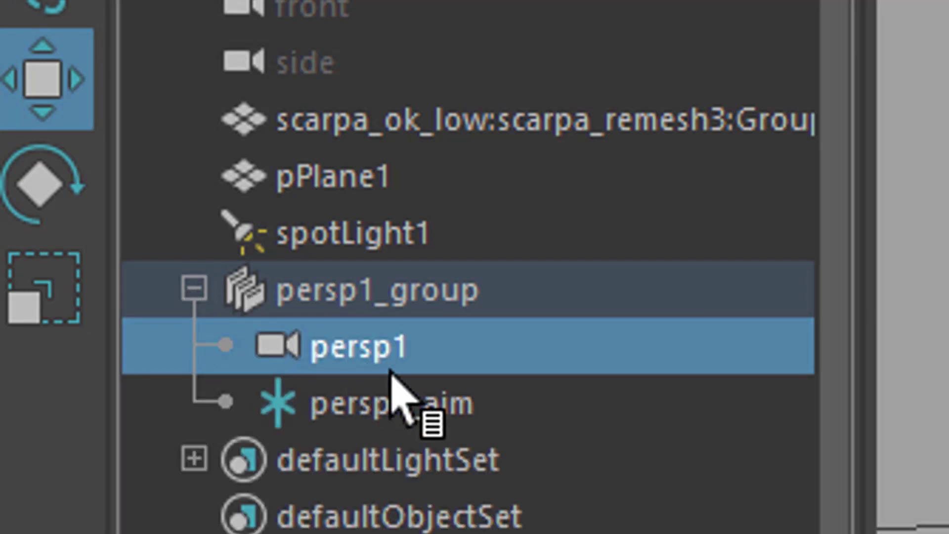
{"action": "left_click", "coordinate": [453, 416]}
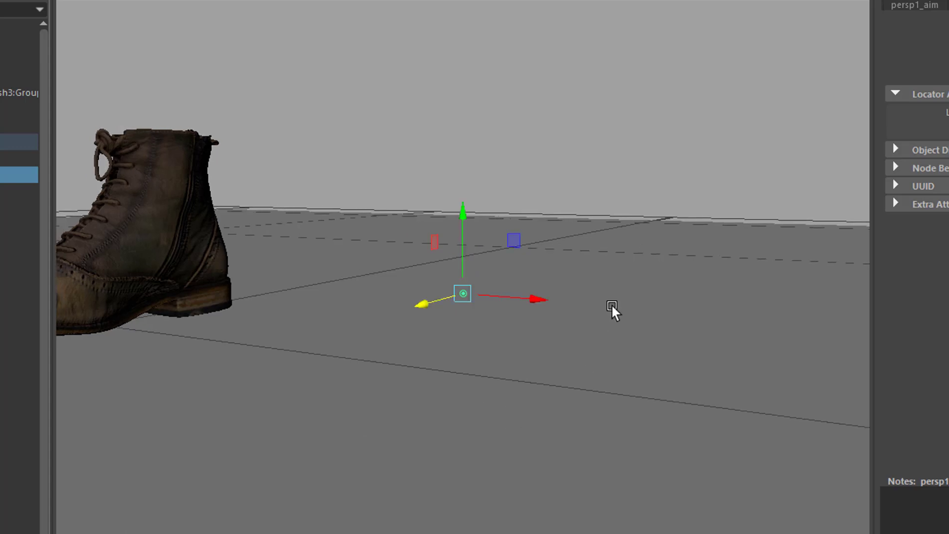
{"action": "key", "text": "space"}
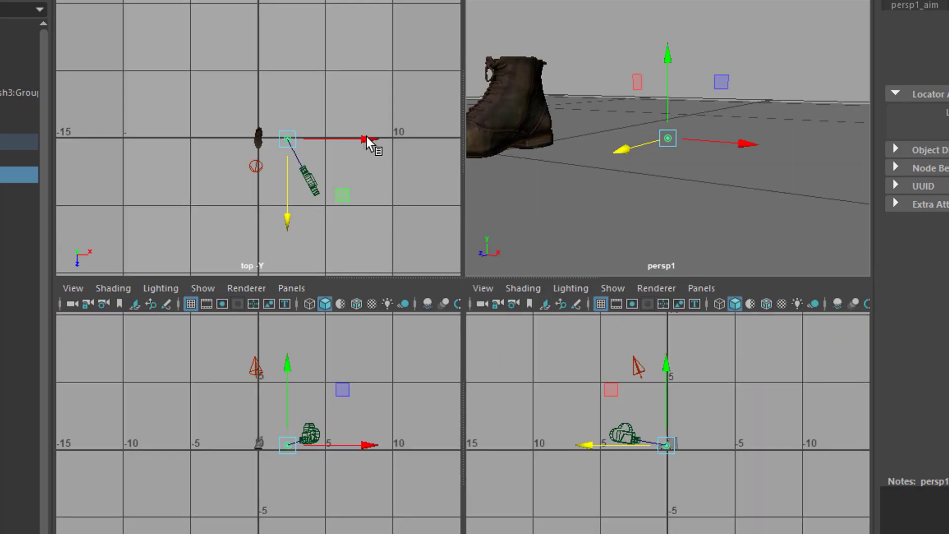
{"action": "left_click_drag", "start_coordinate": [367, 137], "coordinate": [337, 144]}
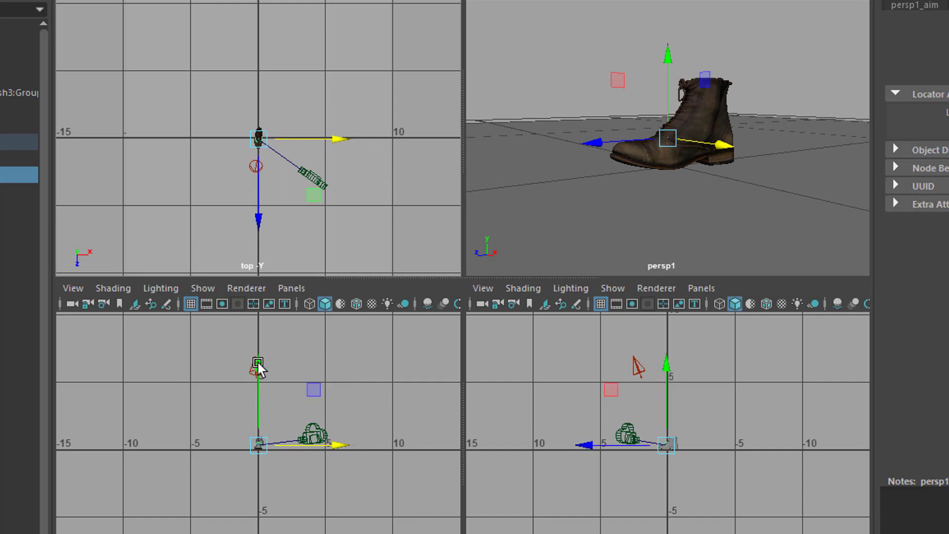
{"action": "left_click_drag", "start_coordinate": [258, 363], "coordinate": [256, 361]}
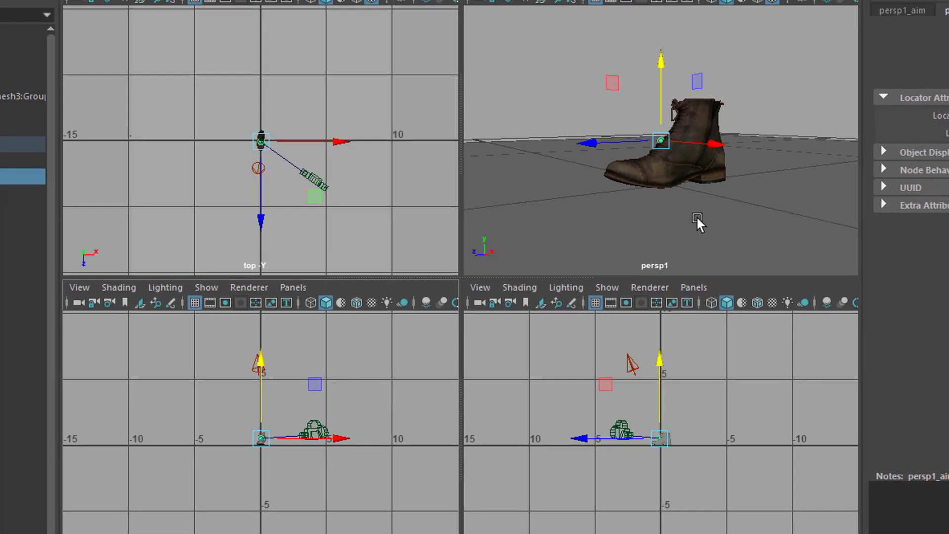
{"action": "key", "text": "space"}
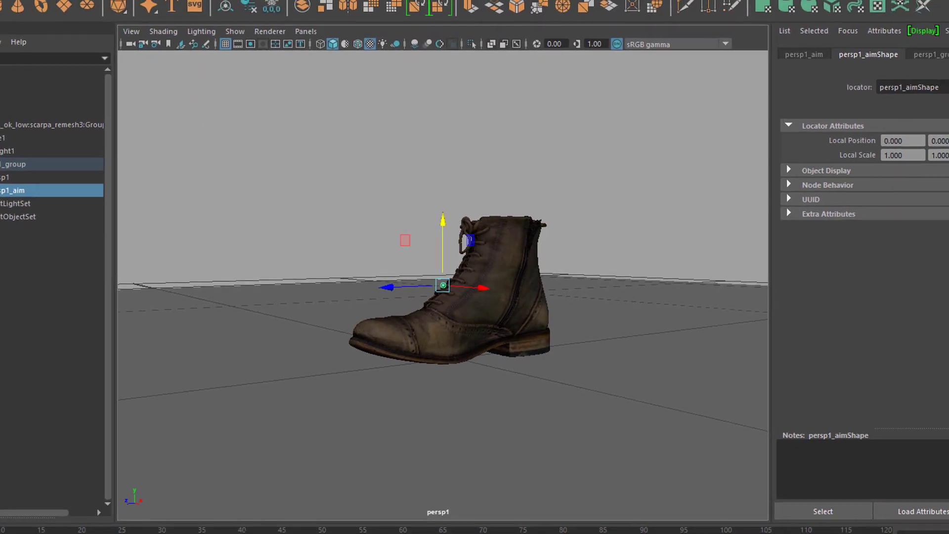
- Restore the four-view layout with a close perspective view of the boot
{"action": "key", "text": "q"}
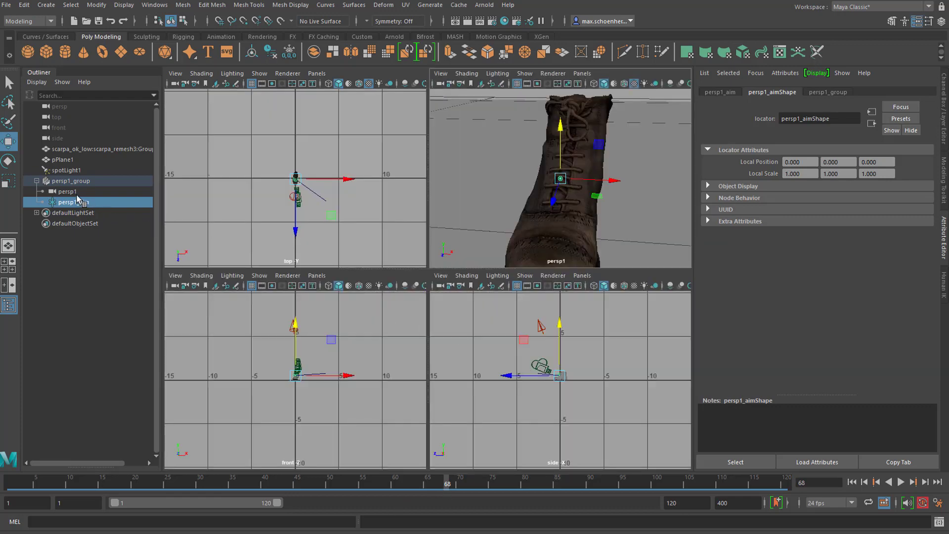
- Pull persp1 back along Z so the whole boot fits, then show only its view
{"action": "left_click", "coordinate": [70, 192]}
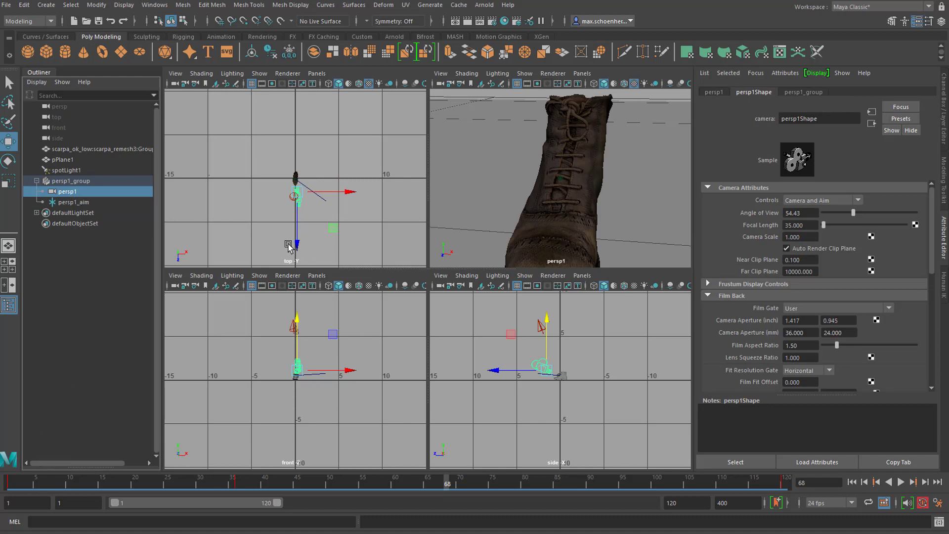
{"action": "left_click_drag", "start_coordinate": [296, 243], "coordinate": [294, 251]}
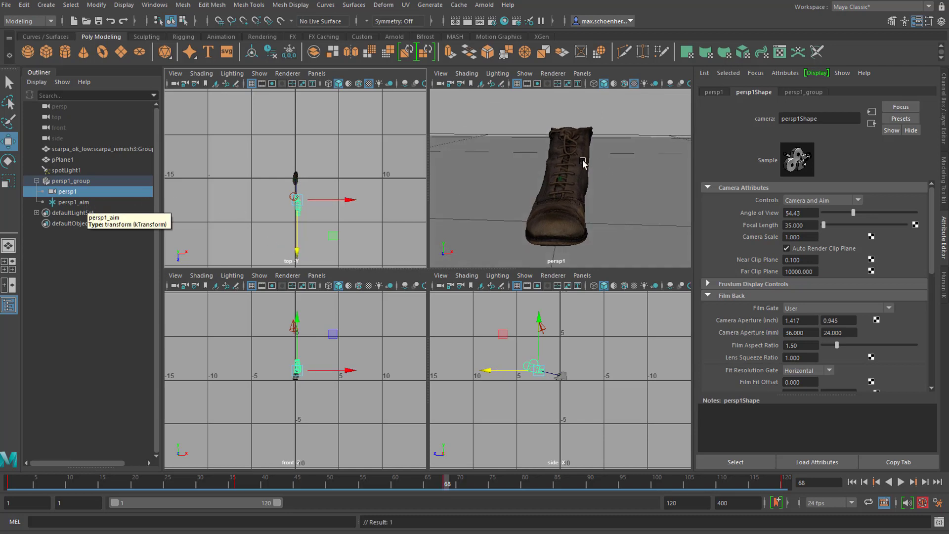
{"action": "key", "text": "space"}
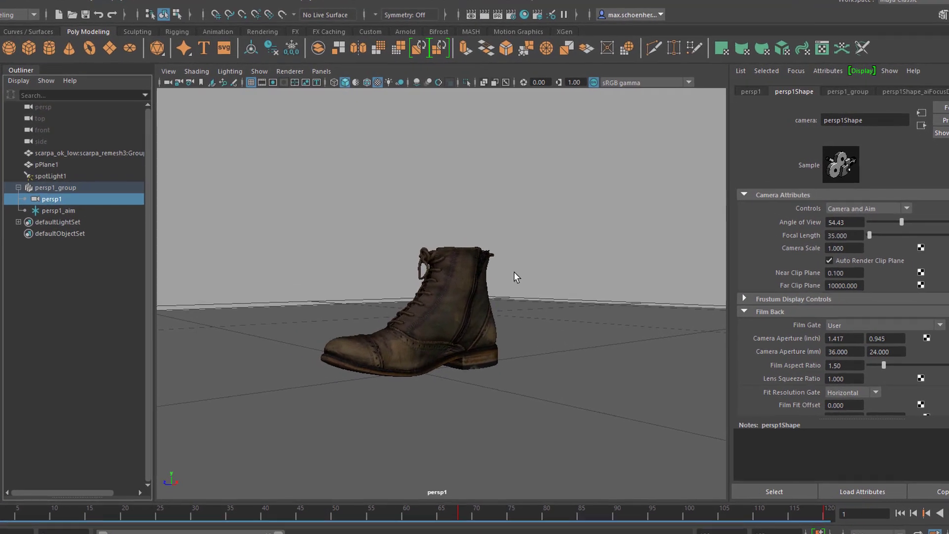
- Render the persp1 view live with Arnold so the spot-lit boot and floor appear
{"action": "left_click", "coordinate": [290, 72]}
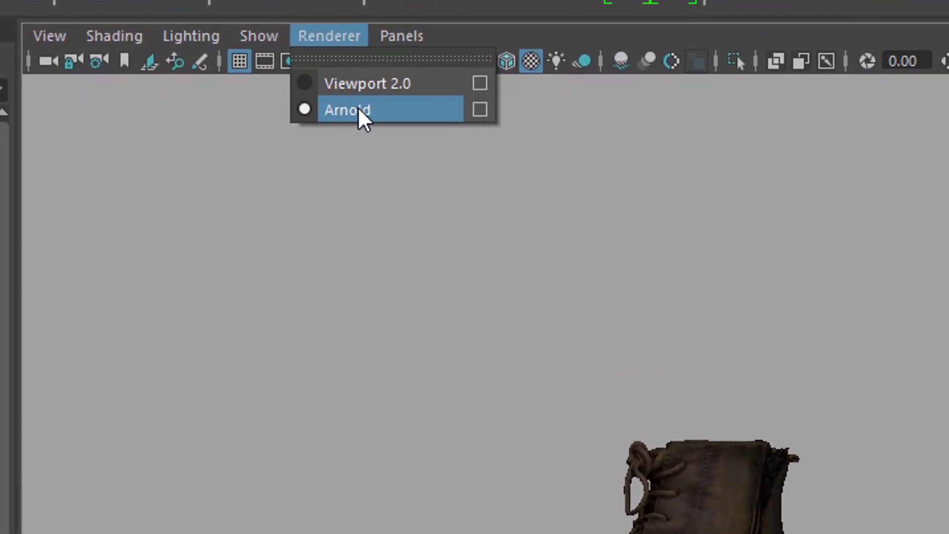
{"action": "left_click", "coordinate": [505, 111]}
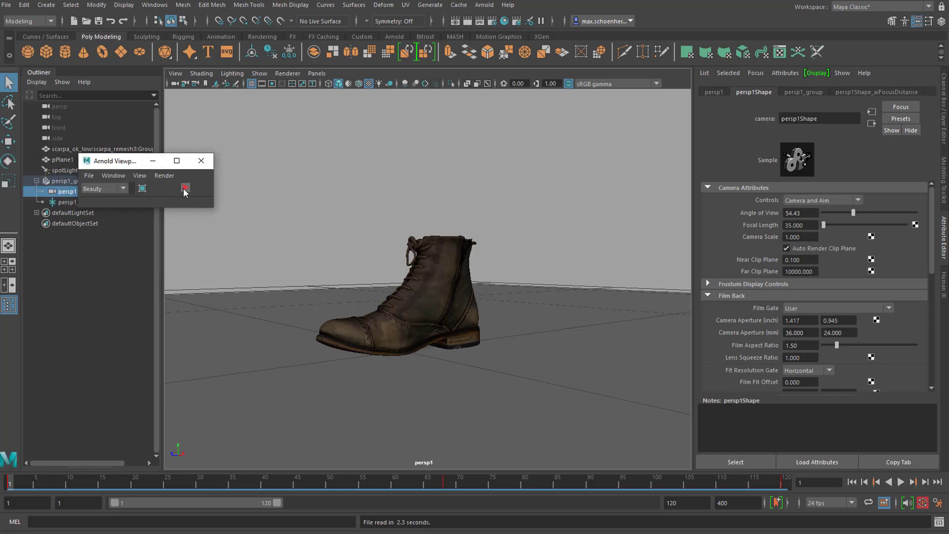
{"action": "left_click", "coordinate": [186, 188]}
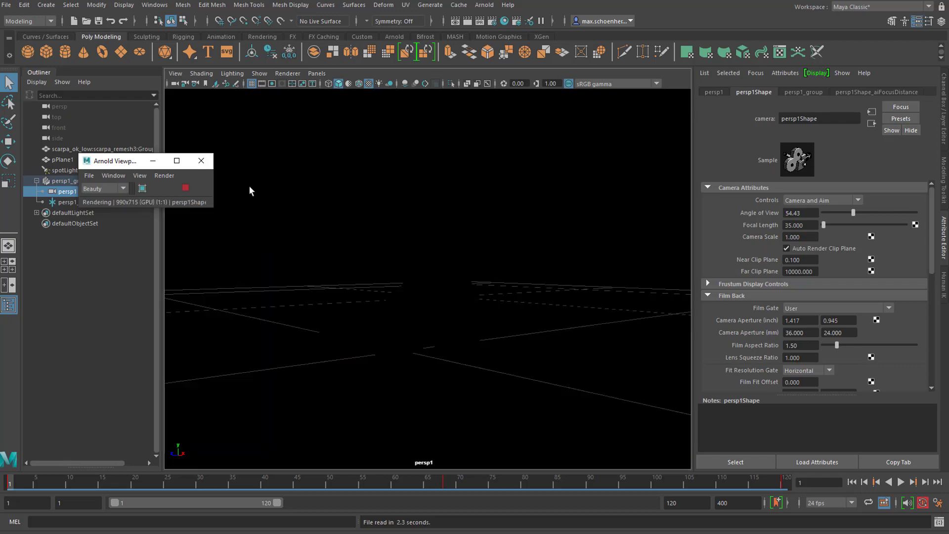
{"action": "left_click", "coordinate": [201, 161]}
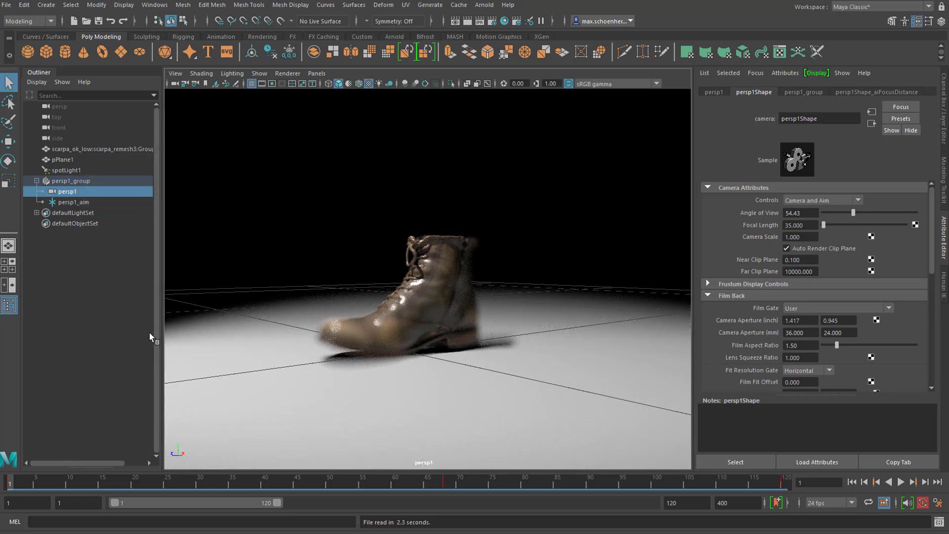
- Hide the grid in the Arnold-rendered view and scroll down persp1Shape's attributes
{"action": "left_click", "coordinate": [252, 84]}
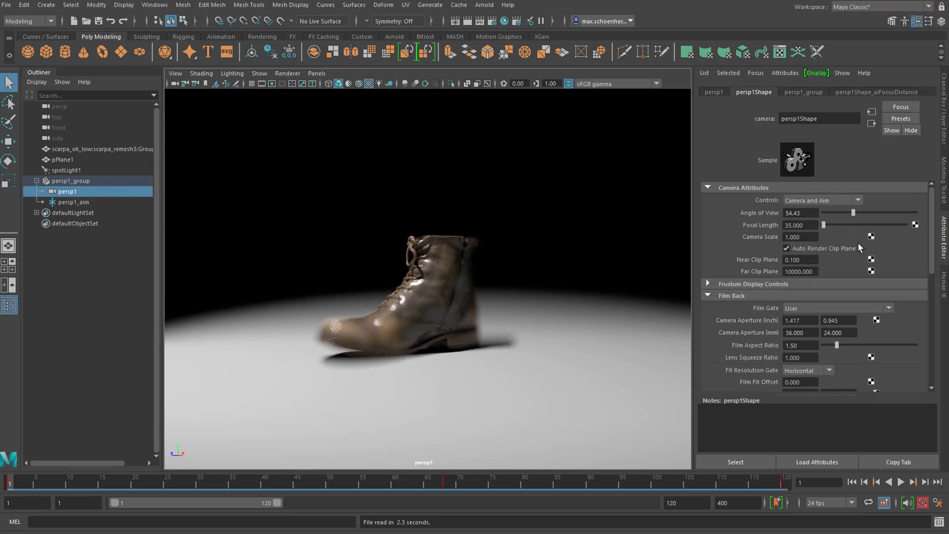
{"action": "scroll", "coordinate": [859, 242], "scroll_direction": "down", "scroll_amount": 6}
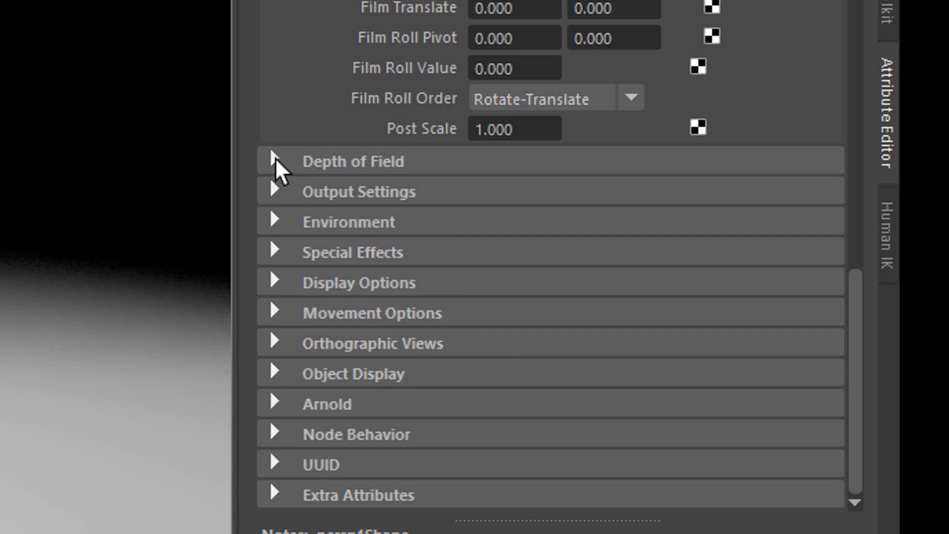
- Expand persp1Shape's Arnold section and toggle Enable DOF off to compare, then back on
{"action": "left_click", "coordinate": [275, 403]}
{"action": "scroll", "coordinate": [551, 348], "scroll_direction": "down", "scroll_amount": 3}
{"action": "scroll", "coordinate": [550, 346], "scroll_direction": "down", "scroll_amount": 4}
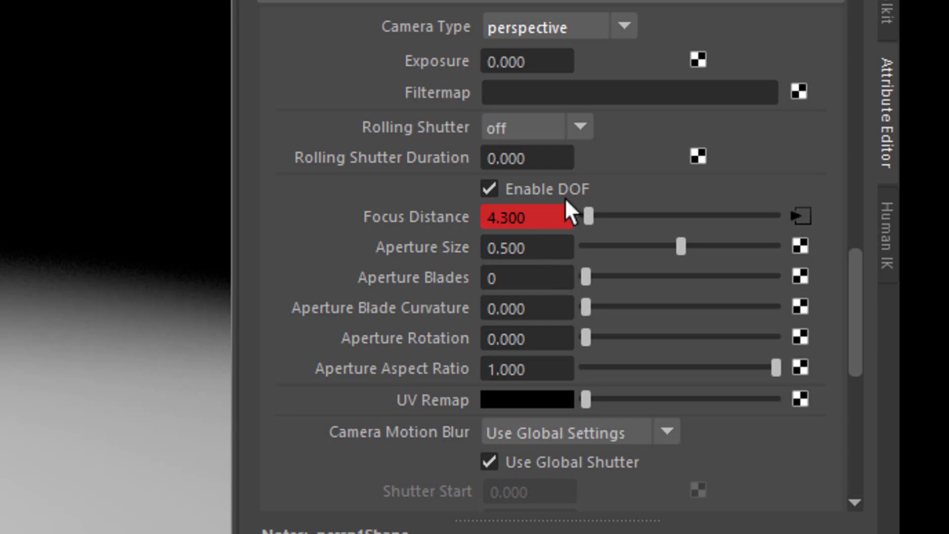
{"action": "left_click", "coordinate": [488, 189]}
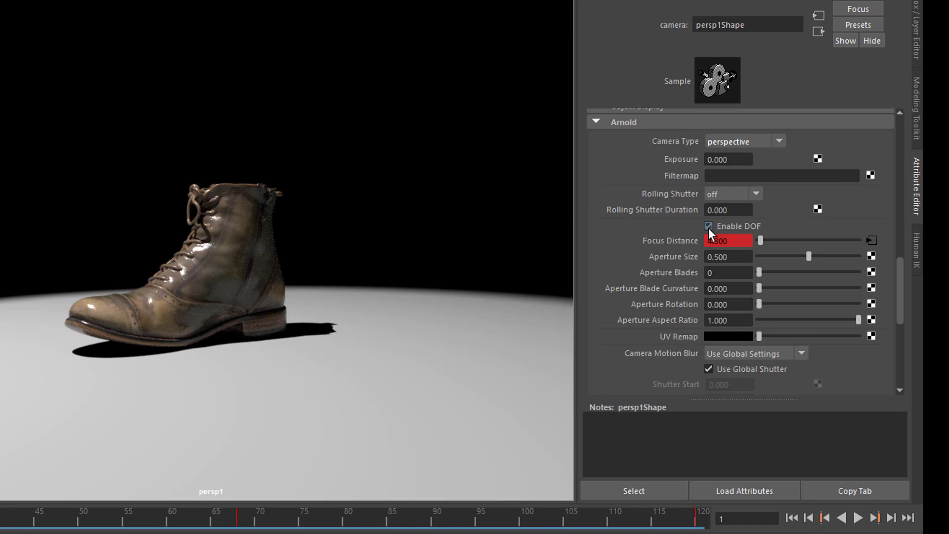
{"action": "left_click", "coordinate": [708, 226]}
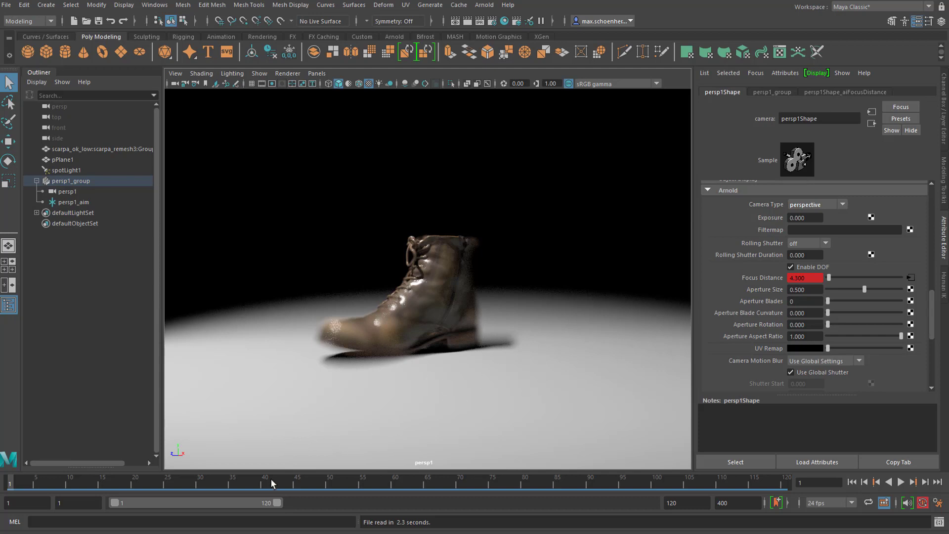
- Scrub the Focus Distance curve in the Graph Editor, checking focus at different frames
{"action": "left_click", "coordinate": [154, 5]}
{"action": "mouse_move", "coordinate": [185, 64]}
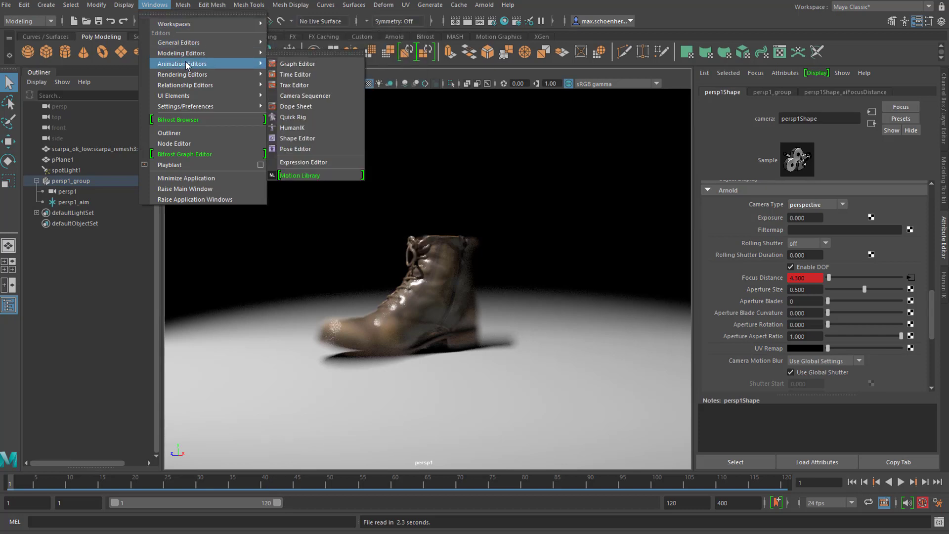
{"action": "left_click", "coordinate": [295, 64]}
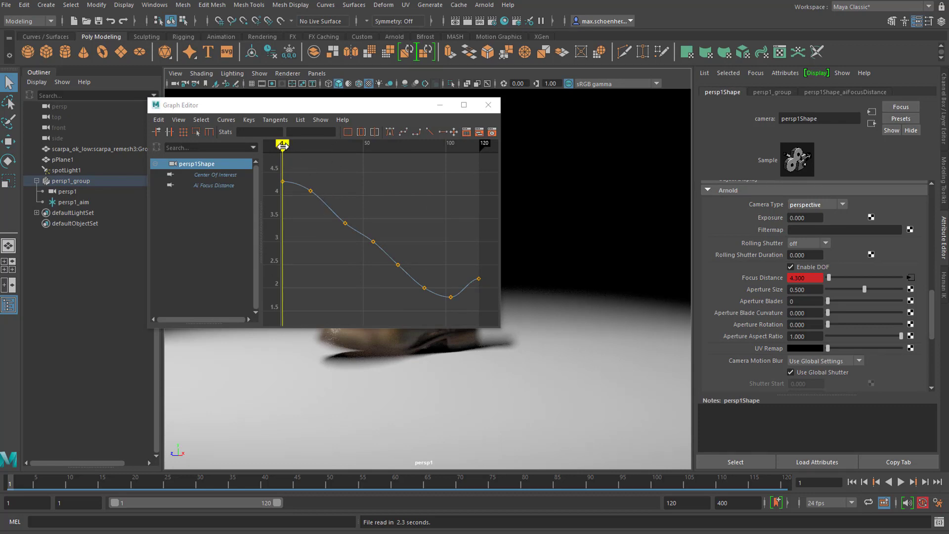
{"action": "left_click_drag", "start_coordinate": [283, 146], "coordinate": [310, 147]}
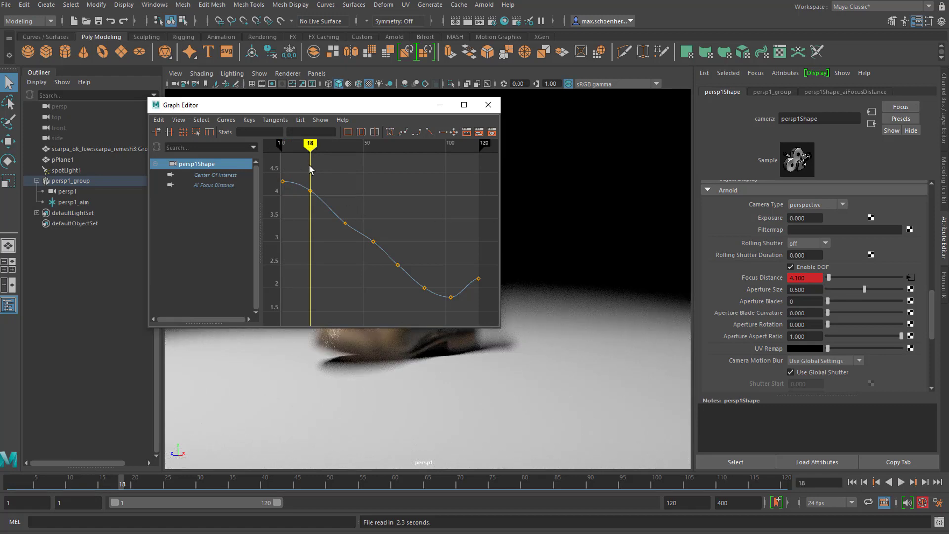
{"action": "left_click_drag", "start_coordinate": [310, 146], "coordinate": [478, 178]}
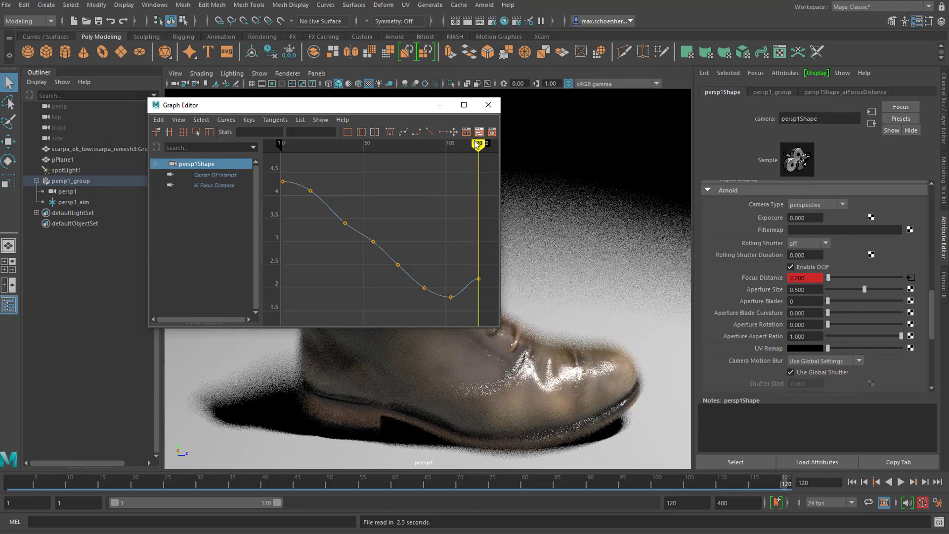
{"action": "left_click", "coordinate": [489, 105]}
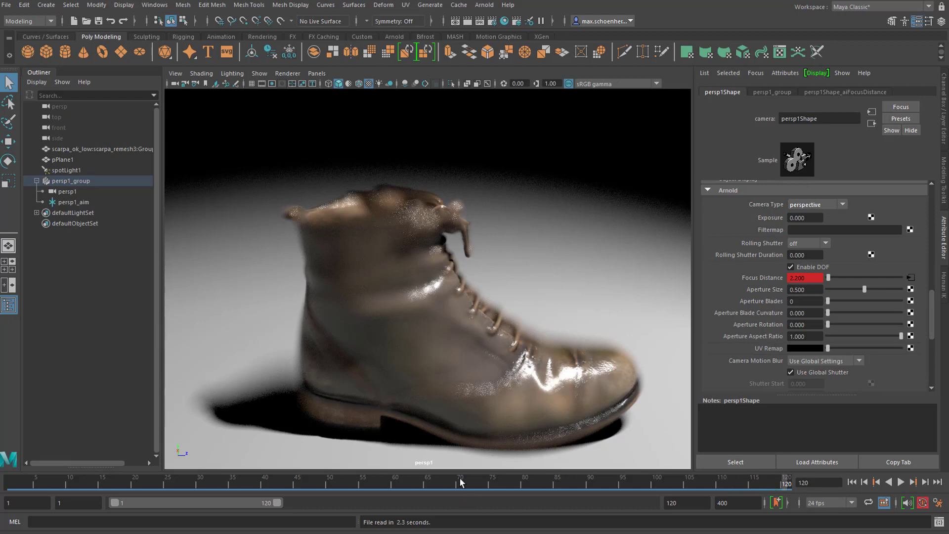
- Go to frame 63 on the time slider
{"action": "left_click", "coordinate": [413, 485]}
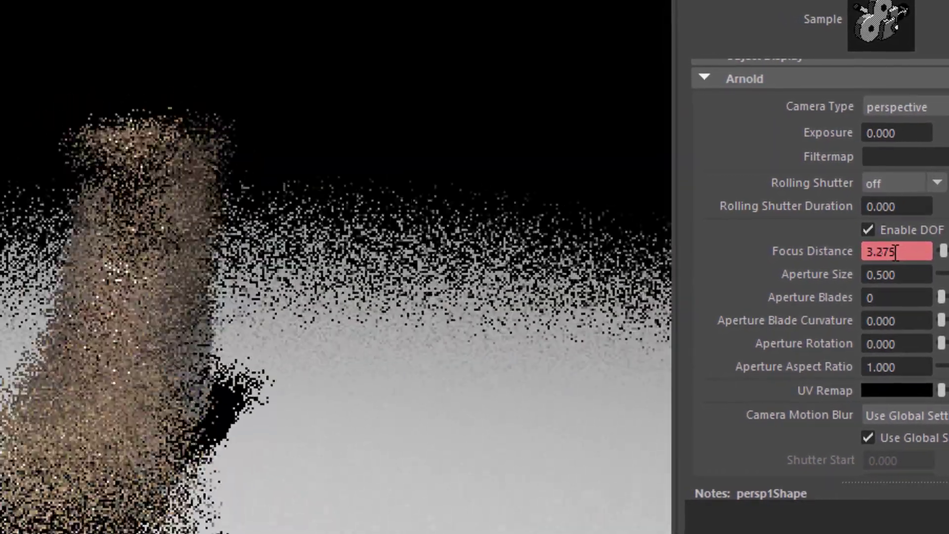
- Key the camera's Focus Distance at frame 63, then jump to frame 55 to check focus
{"action": "right_click", "coordinate": [897, 252]}
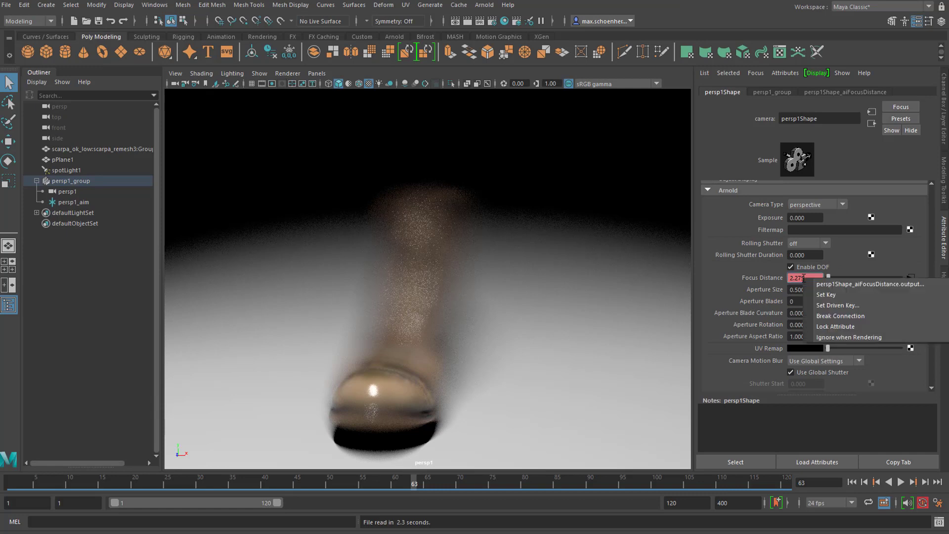
{"action": "left_click", "coordinate": [826, 295]}
{"action": "left_click", "coordinate": [364, 484]}
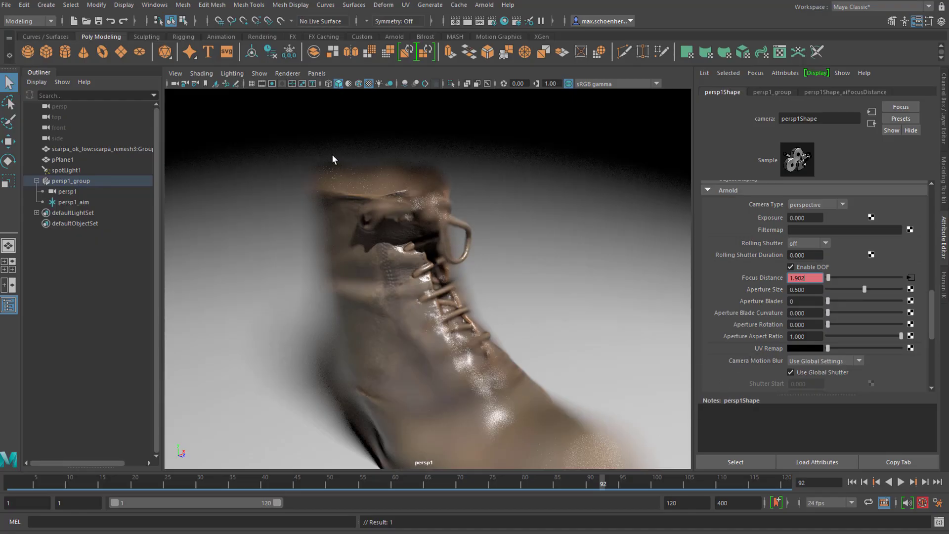
{"action": "left_click", "coordinate": [287, 73]}
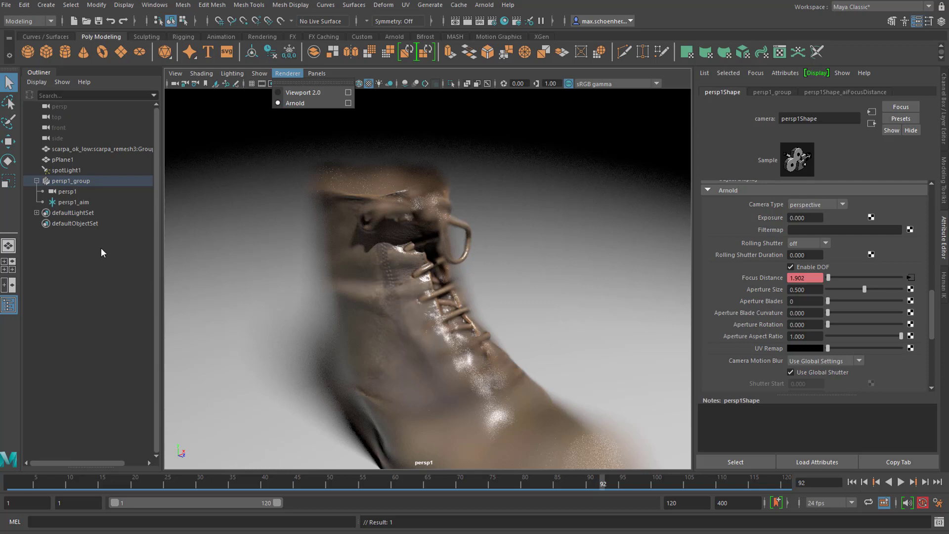
{"action": "left_click", "coordinate": [63, 181]}
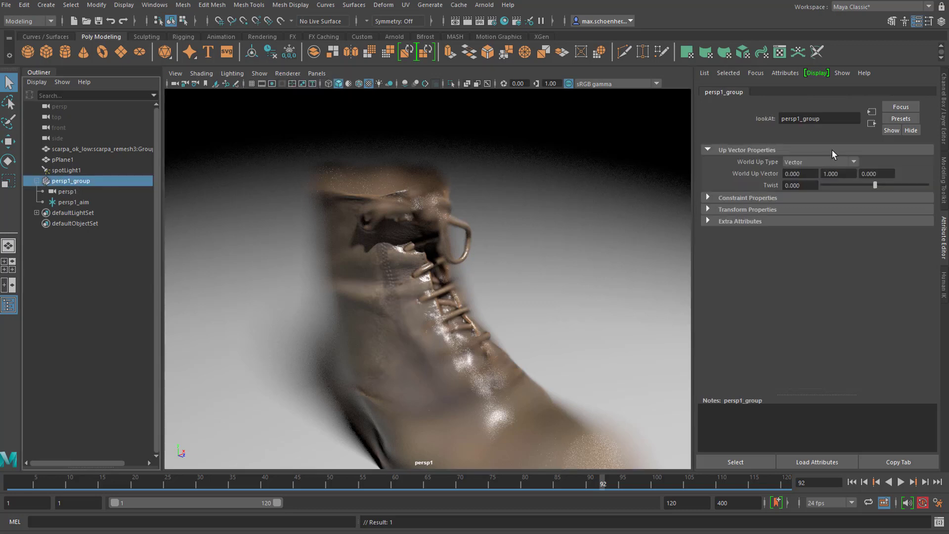
{"action": "left_click", "coordinate": [60, 192]}
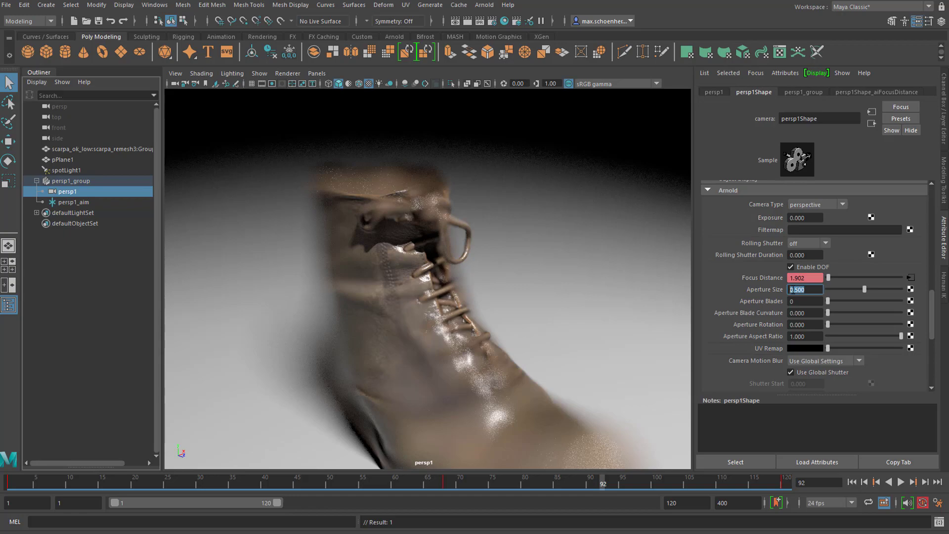
- Test a larger aperture, then set persp1Shape's Aperture Size to 0.1
{"action": "key", "text": "Return"}
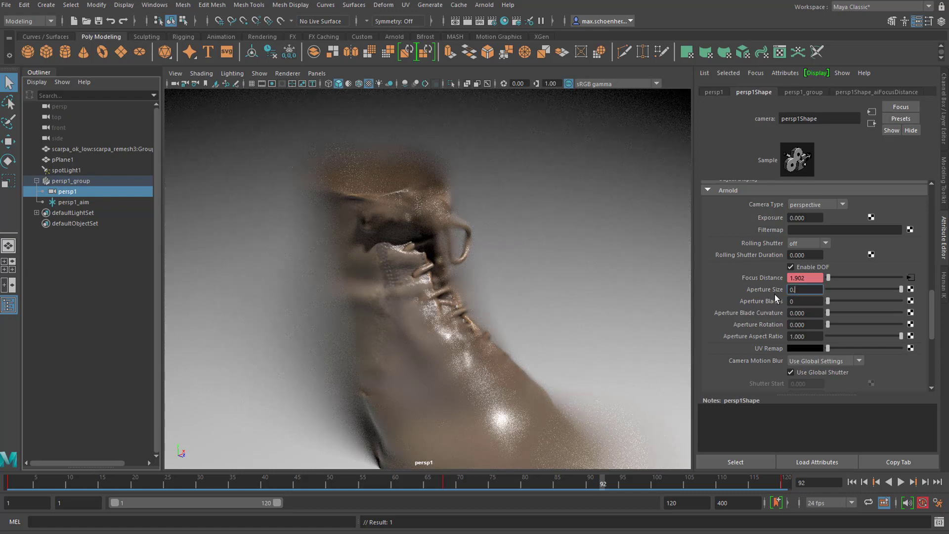
{"action": "type", "text": "0.1"}
{"action": "key", "text": "Return"}
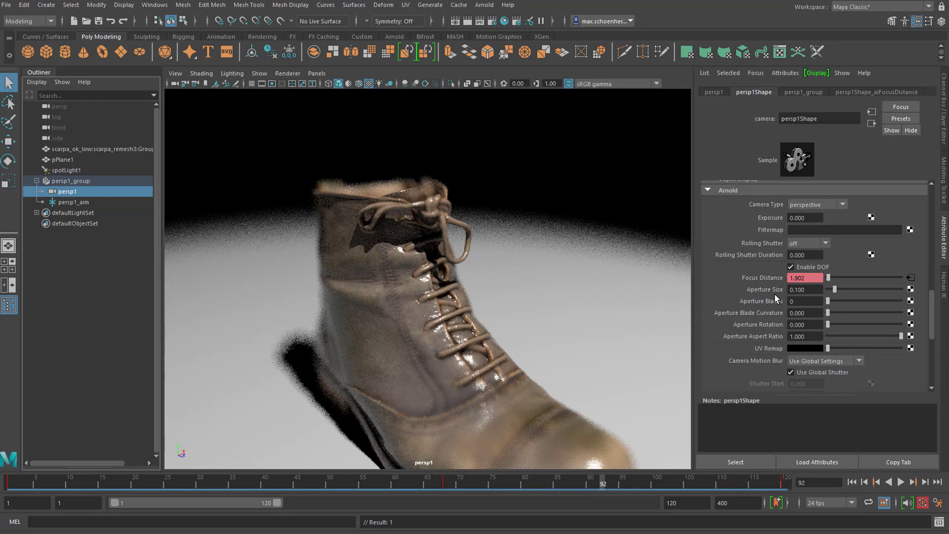